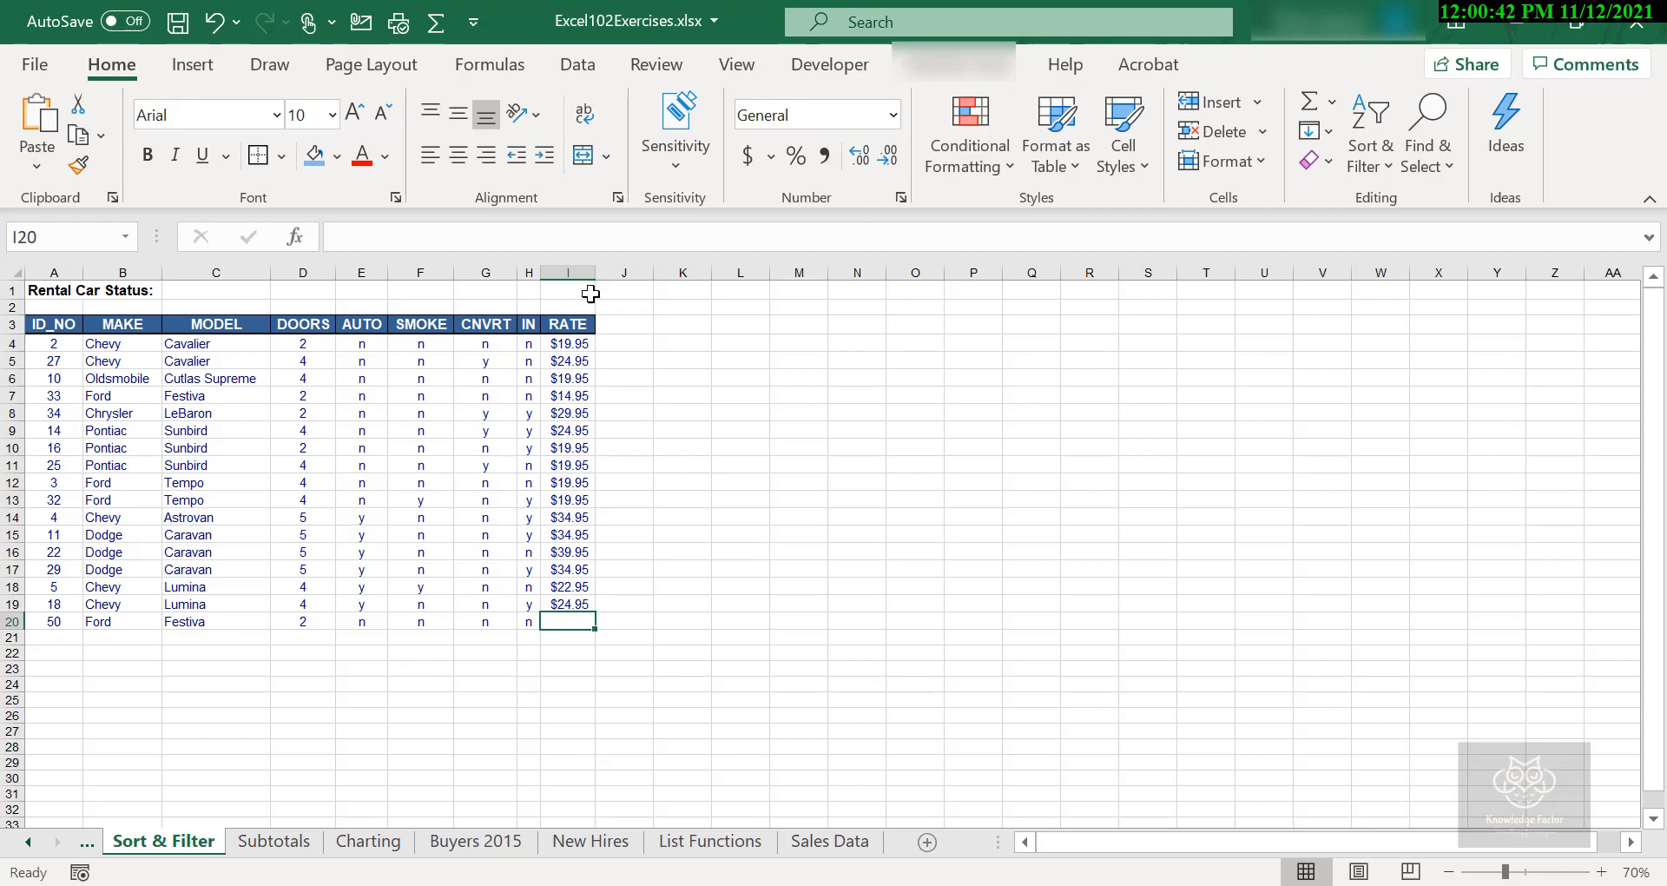
- Open the Data Validation settings for the RATE column cells I4:I30, including the empty rows below the data
{"action": "left_click", "coordinate": [574, 326]}
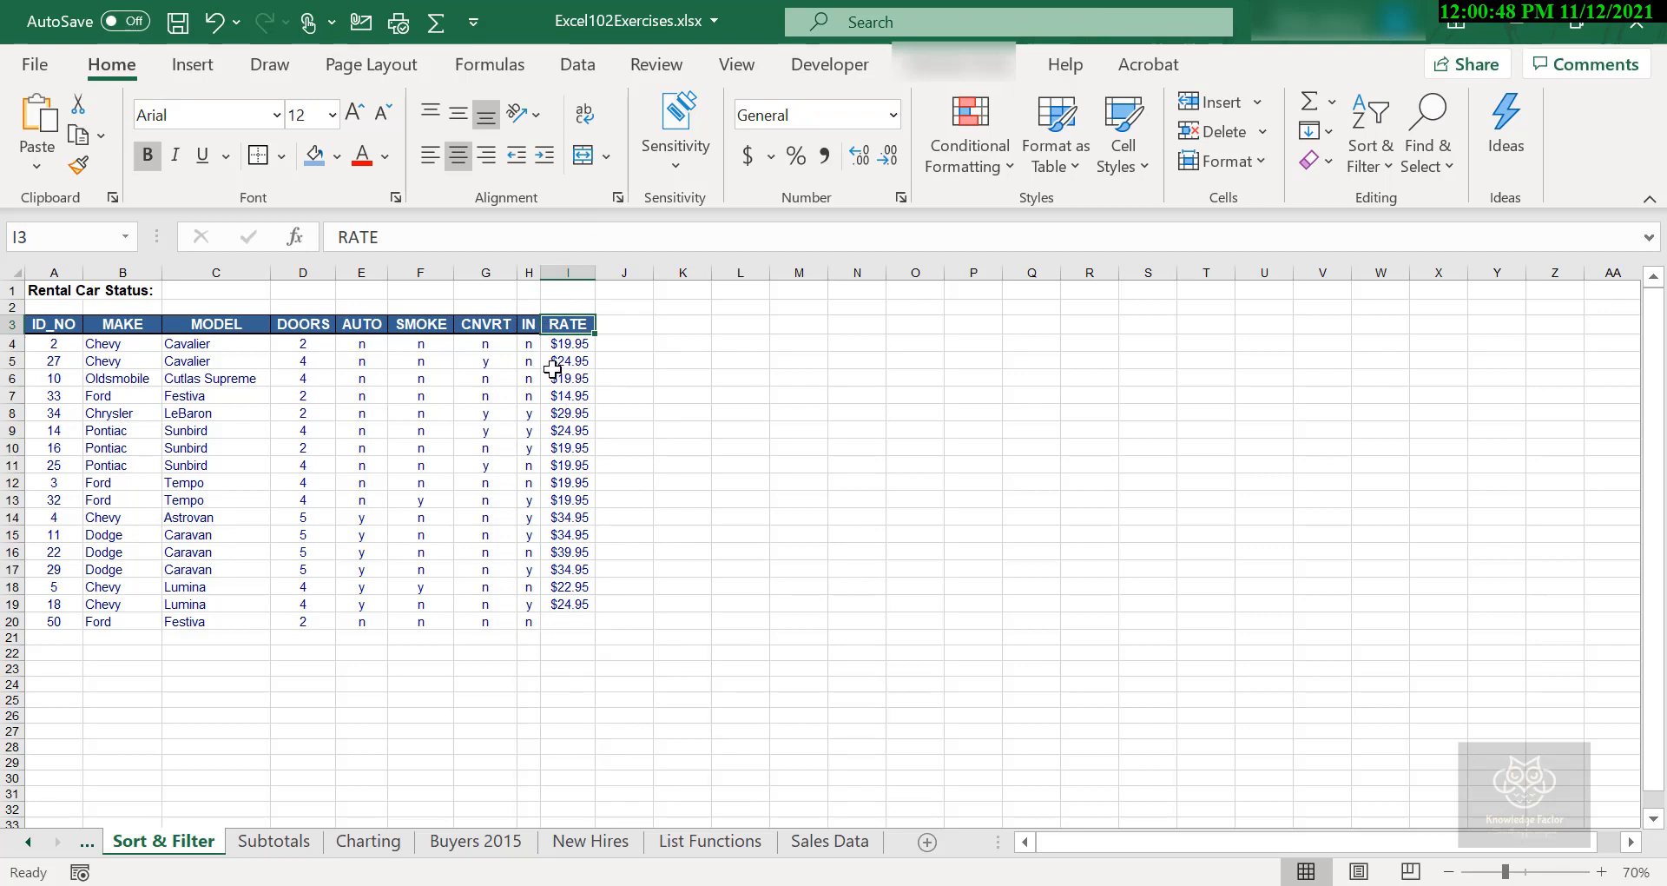
{"action": "left_click", "coordinate": [565, 553]}
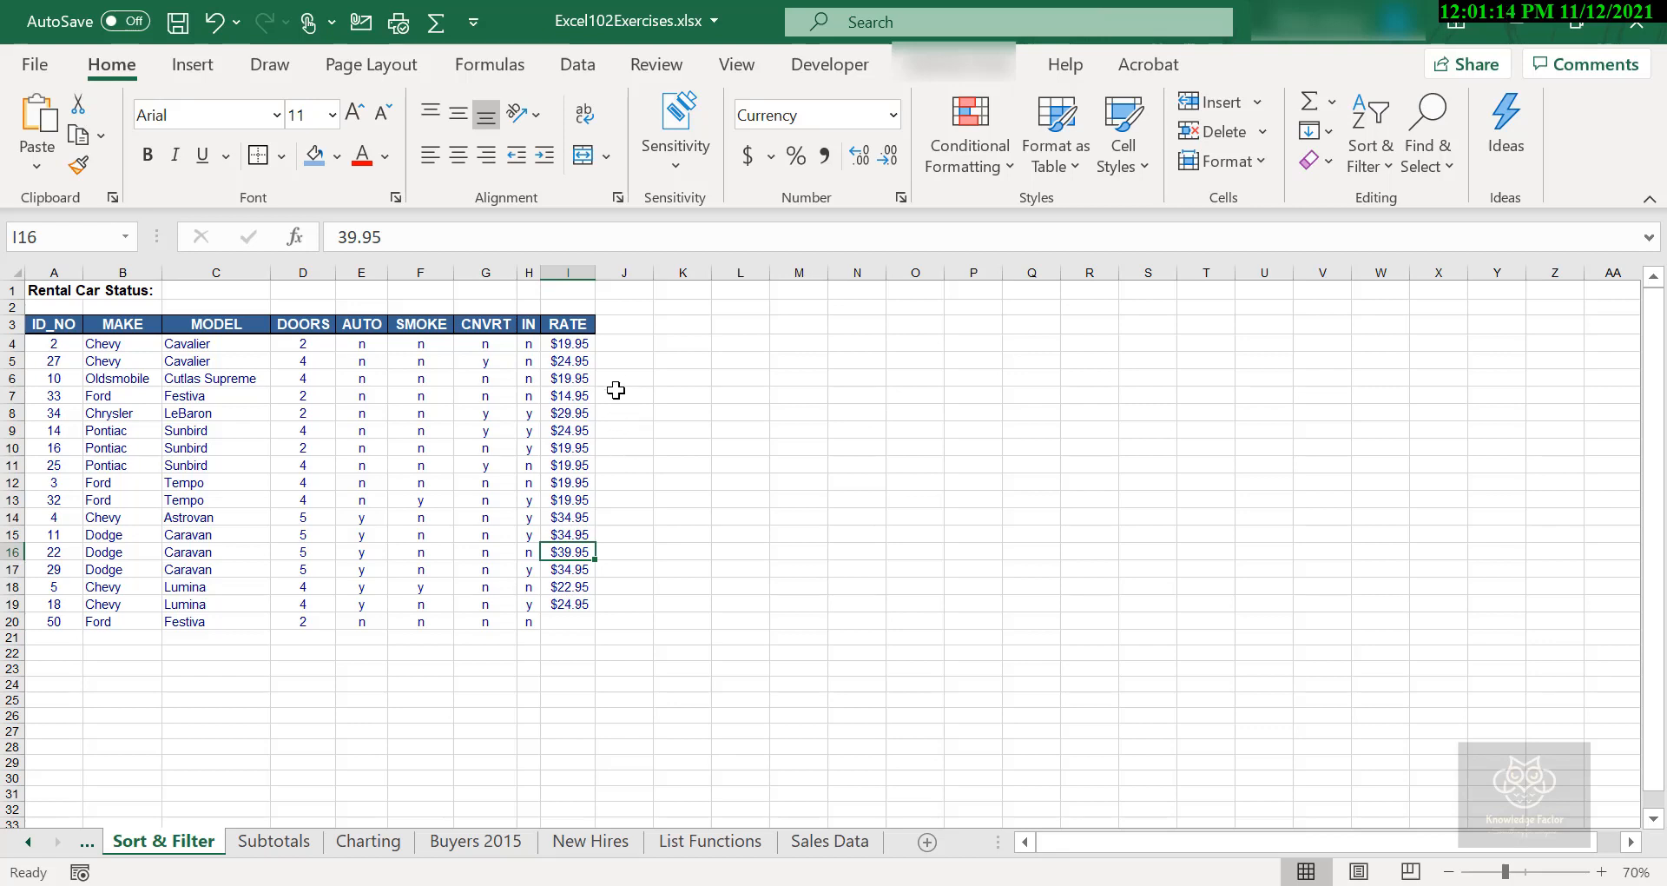
{"action": "left_click", "coordinate": [576, 343]}
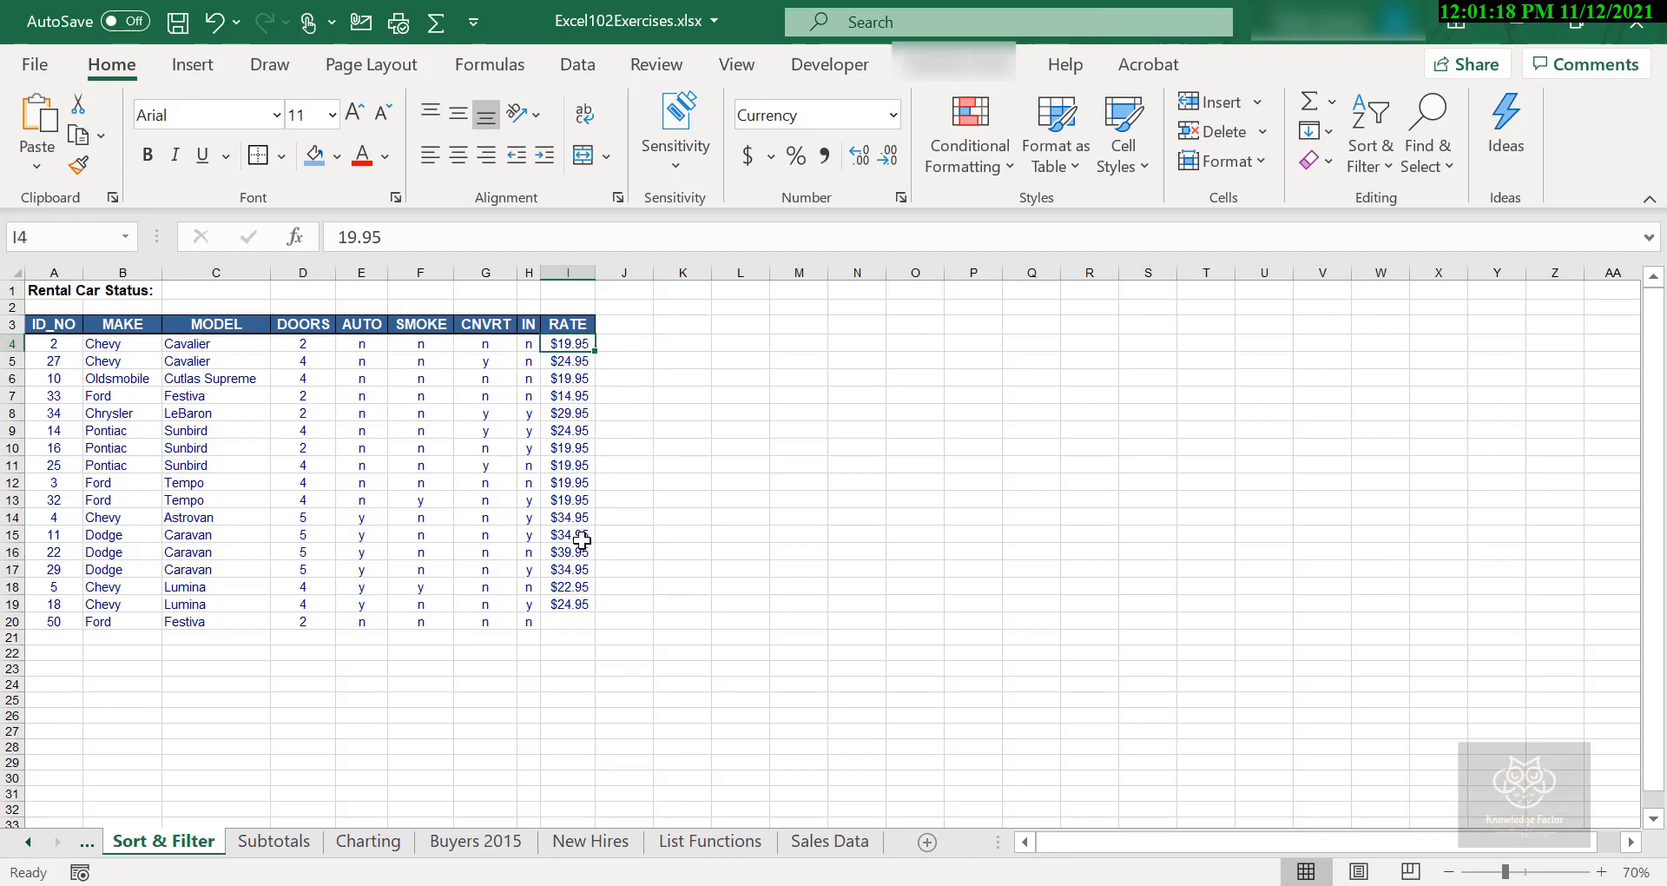
{"action": "left_click", "coordinate": [577, 773], "text": "shift"}
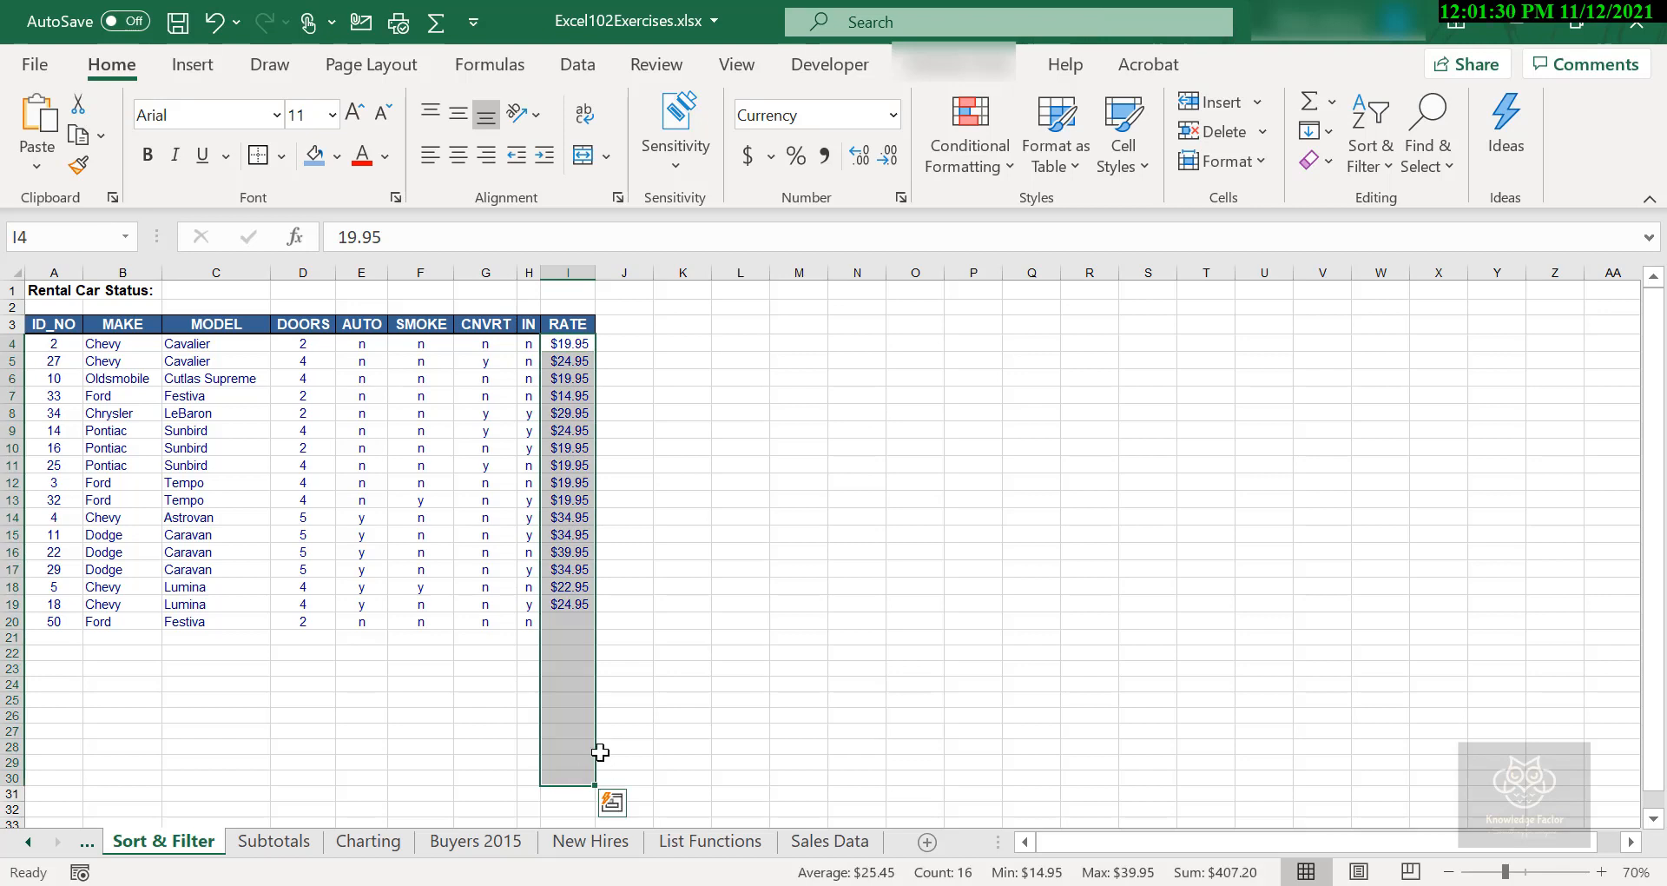
{"action": "left_click", "coordinate": [580, 67]}
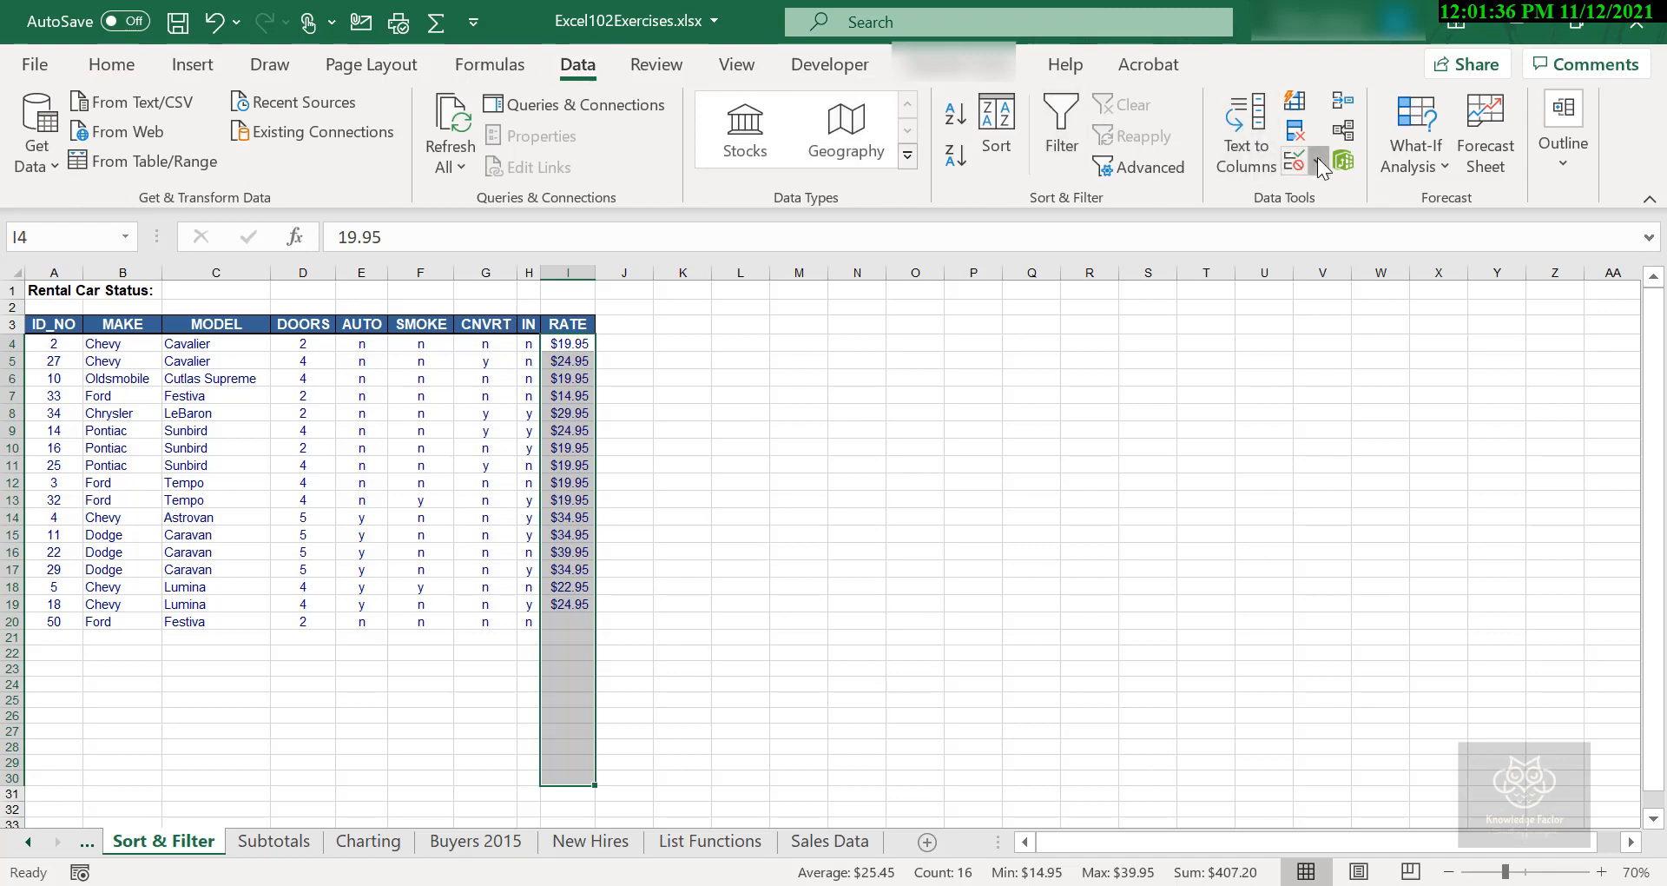
{"action": "left_click", "coordinate": [1318, 163]}
{"action": "left_click", "coordinate": [1343, 200]}
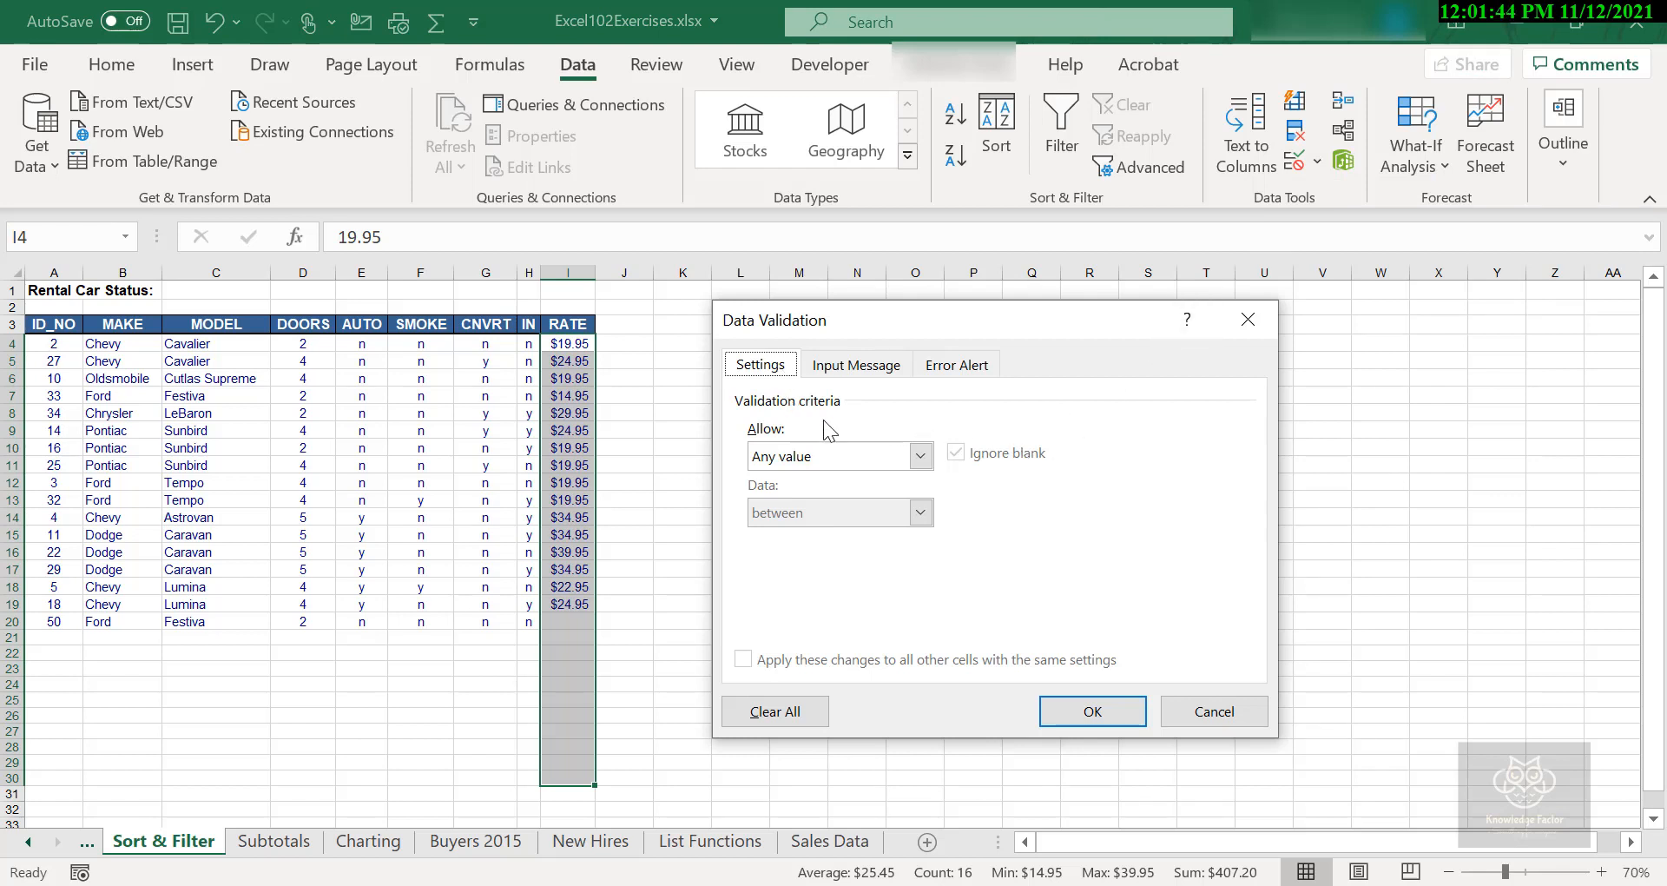
- Review the available validation types and set the RATE cells to allow Decimal values
{"action": "left_click", "coordinate": [920, 456]}
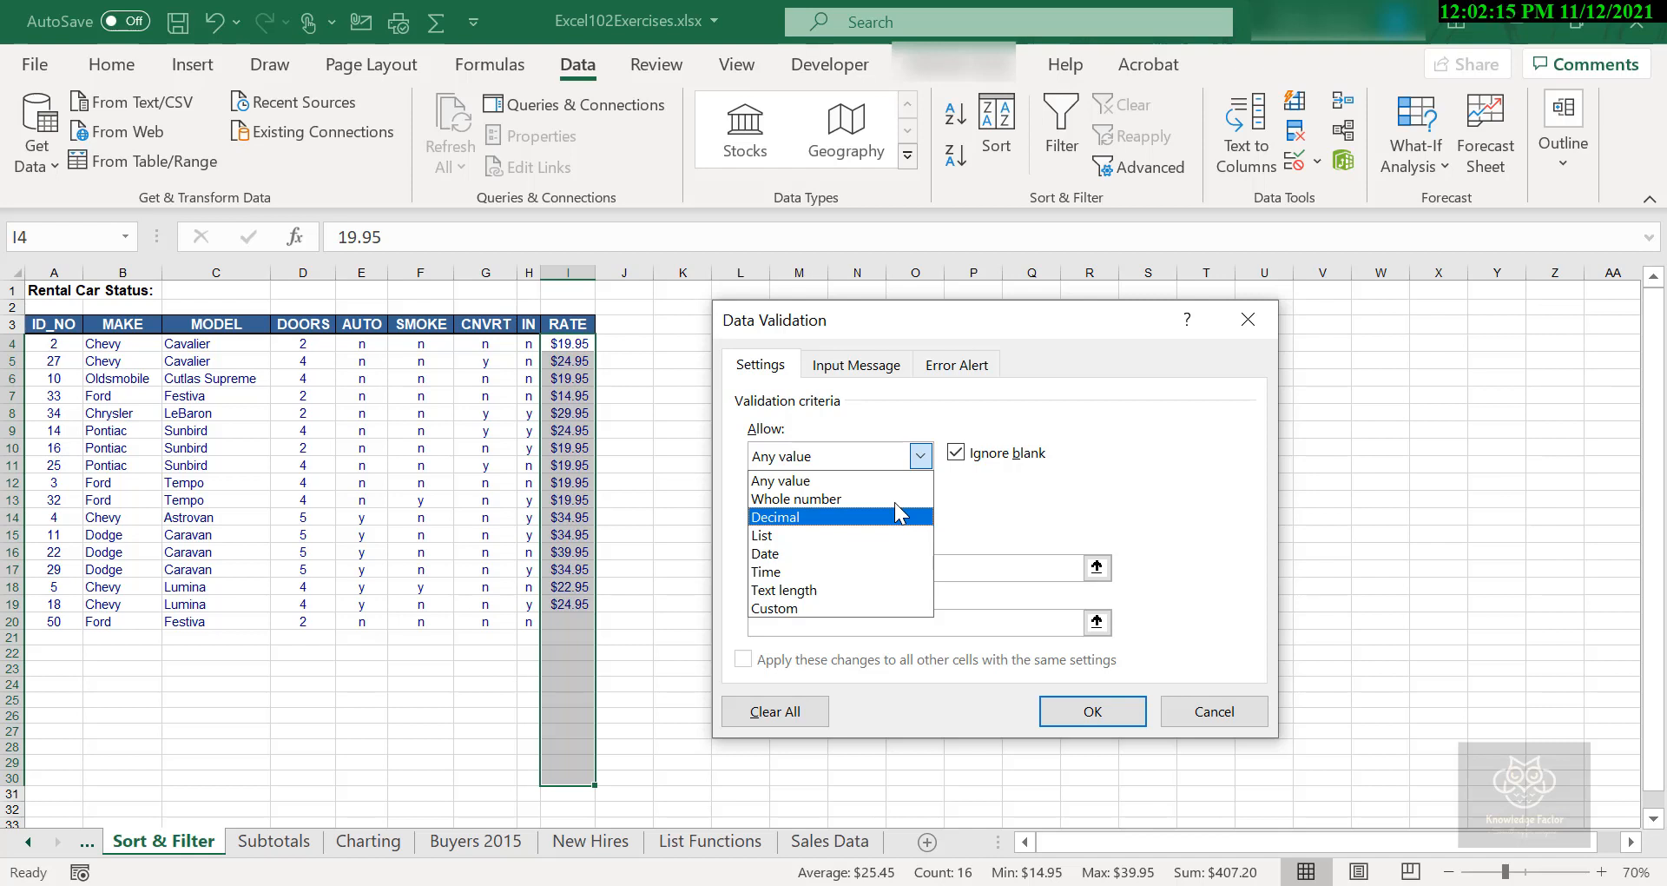
{"action": "key", "text": "Down"}
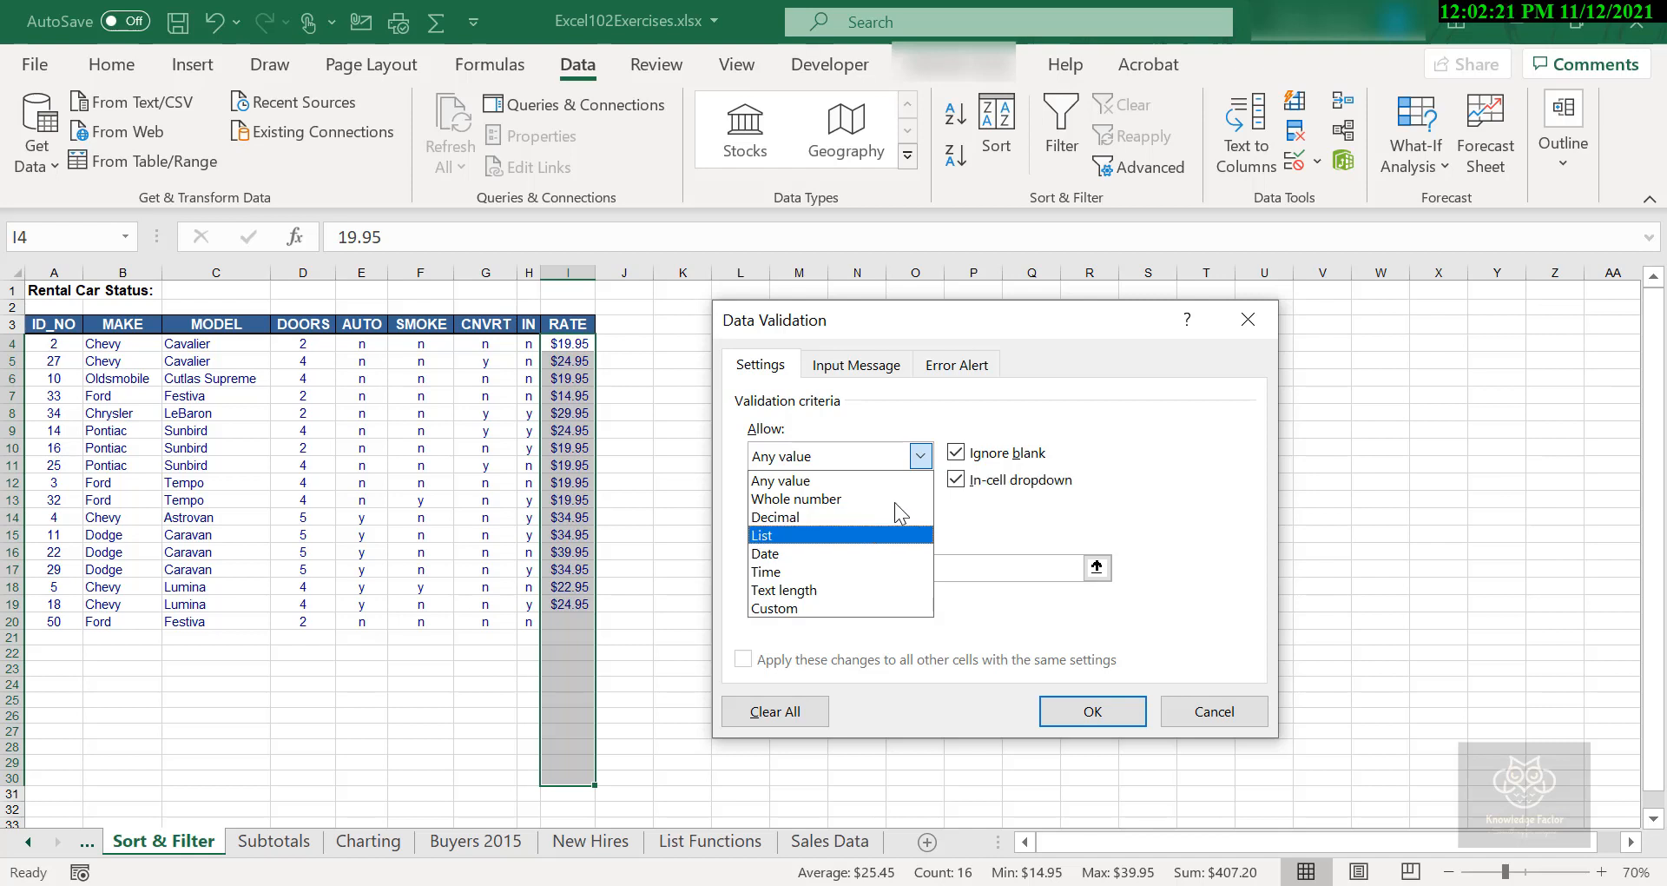
{"action": "key", "text": "Down"}
{"action": "key", "text": "Down"}
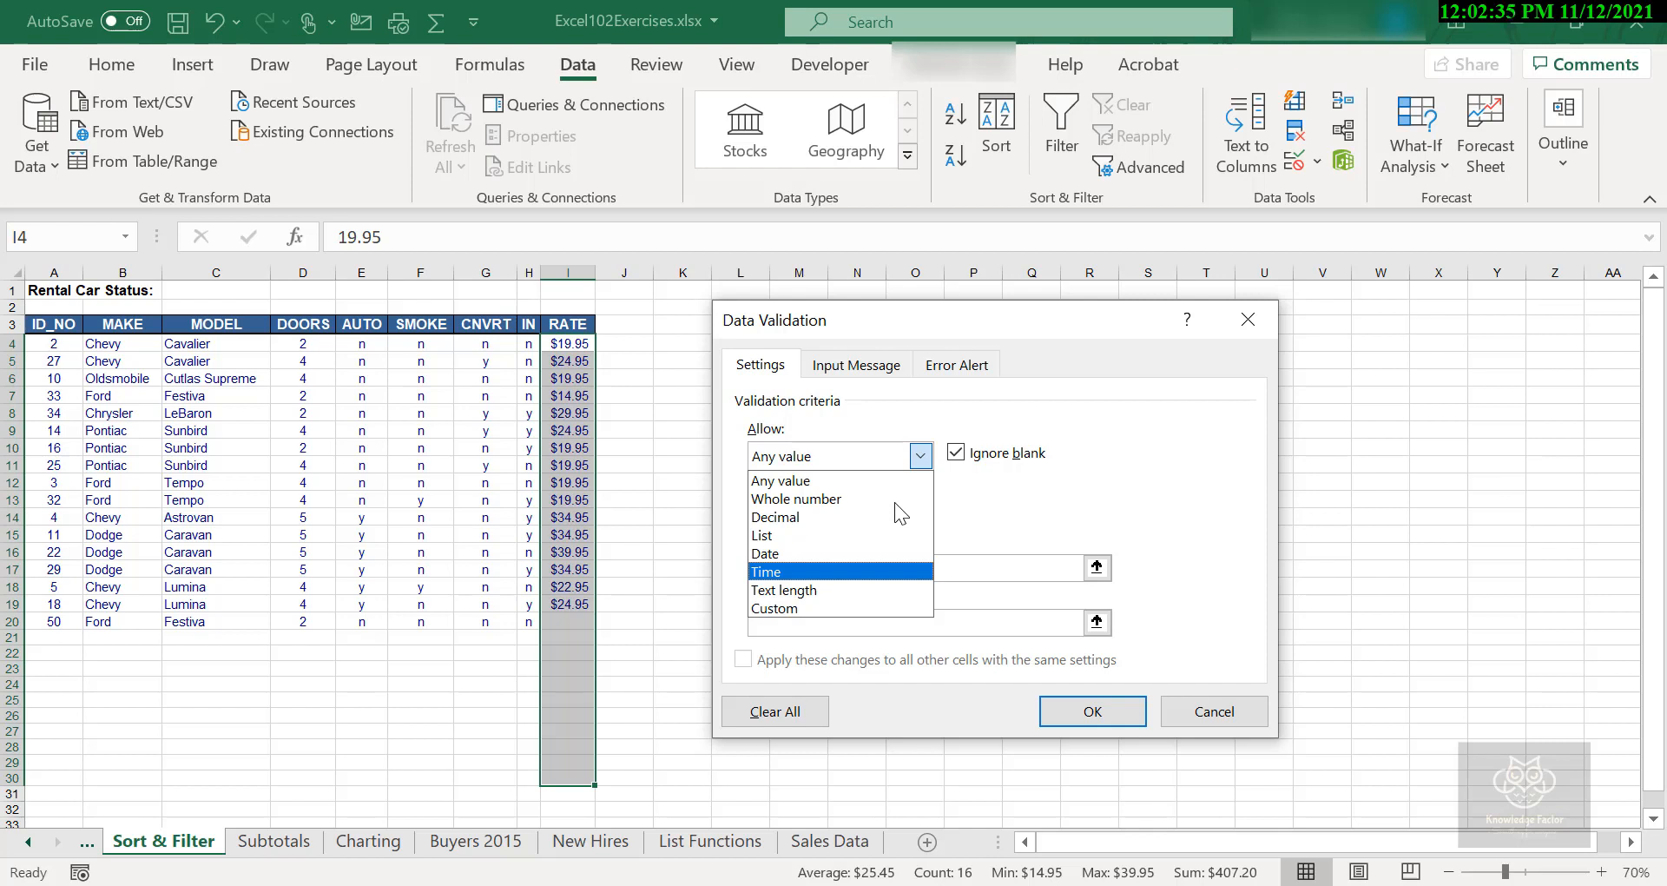
{"action": "key", "text": "Down"}
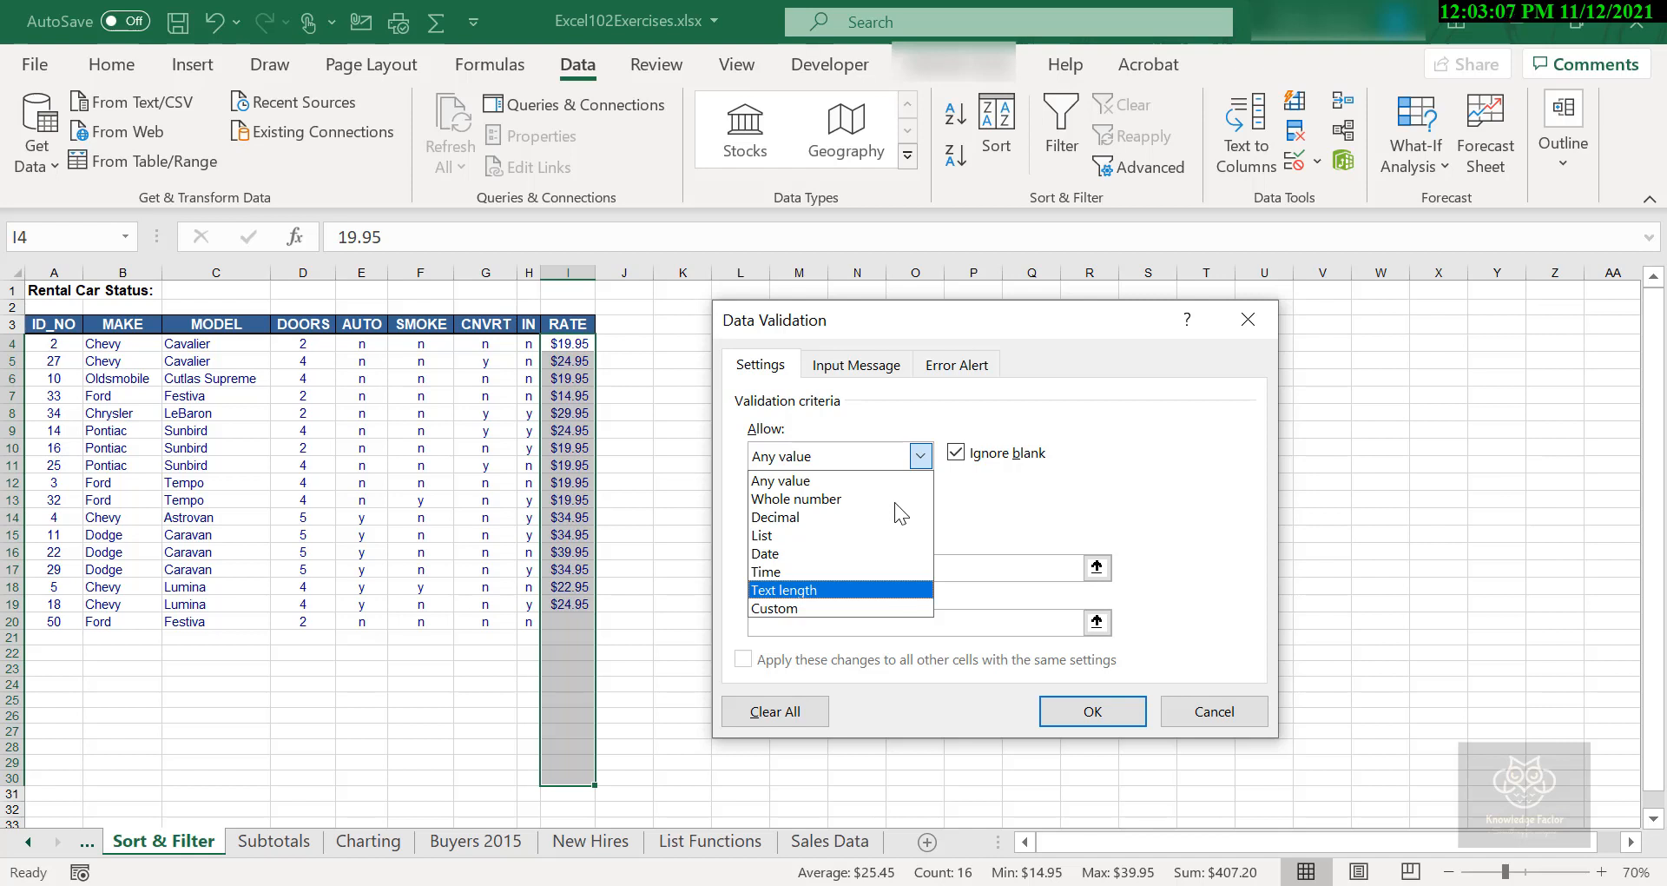
{"action": "key", "text": "Down"}
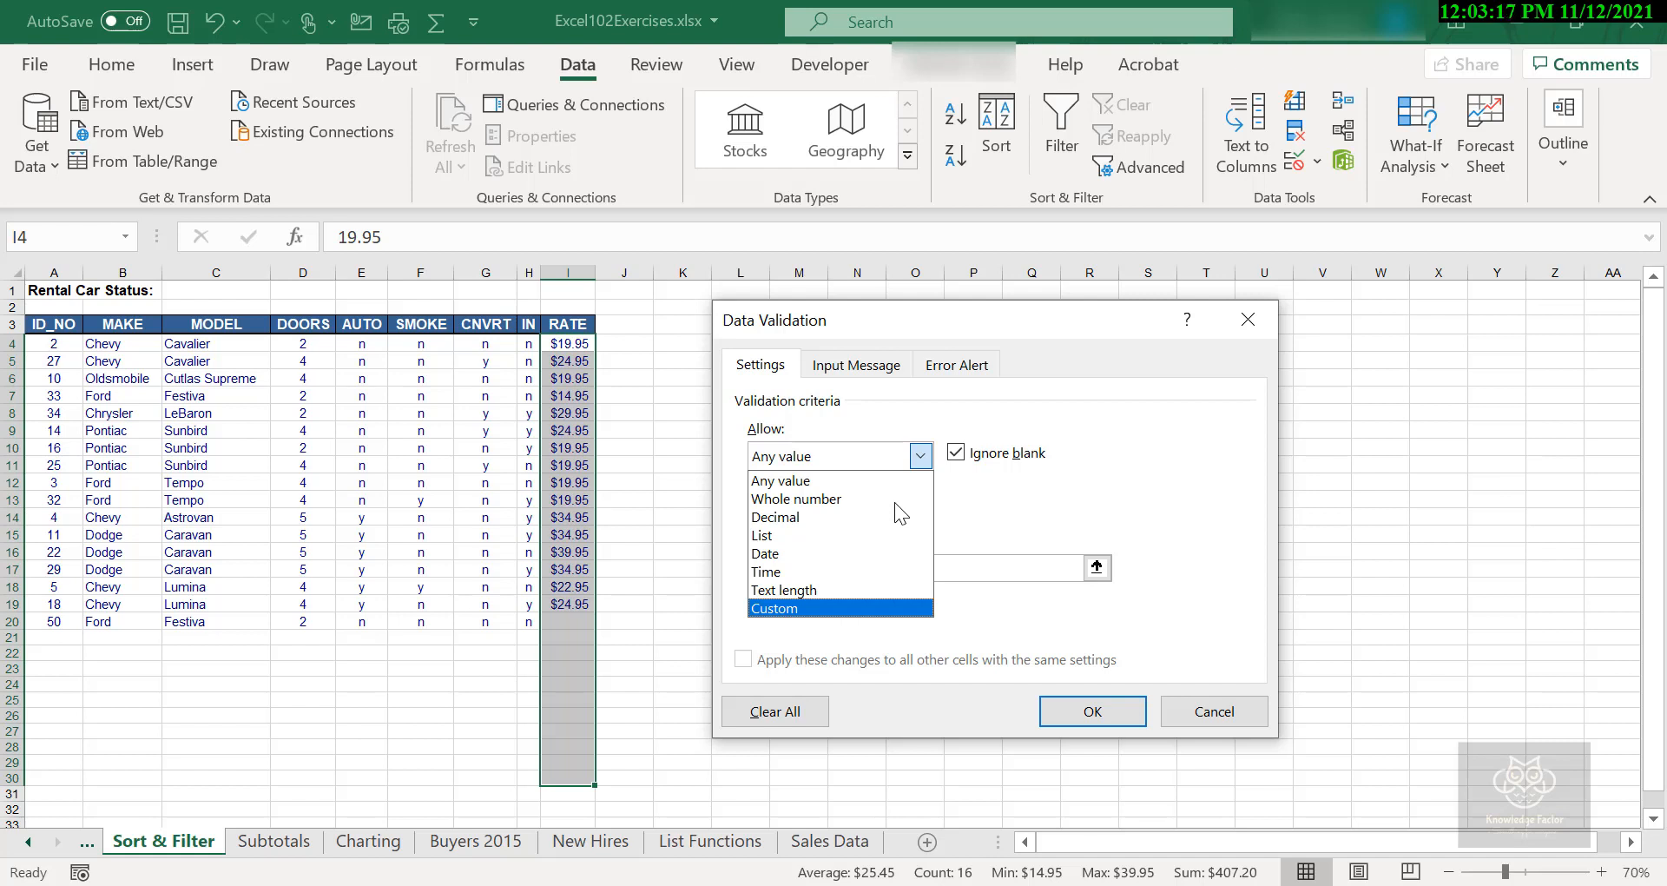
{"action": "key", "text": "Up"}
{"action": "key", "text": "Up"}
{"action": "key", "text": "Up"}
{"action": "key", "text": "Up"}
{"action": "key", "text": "Up"}
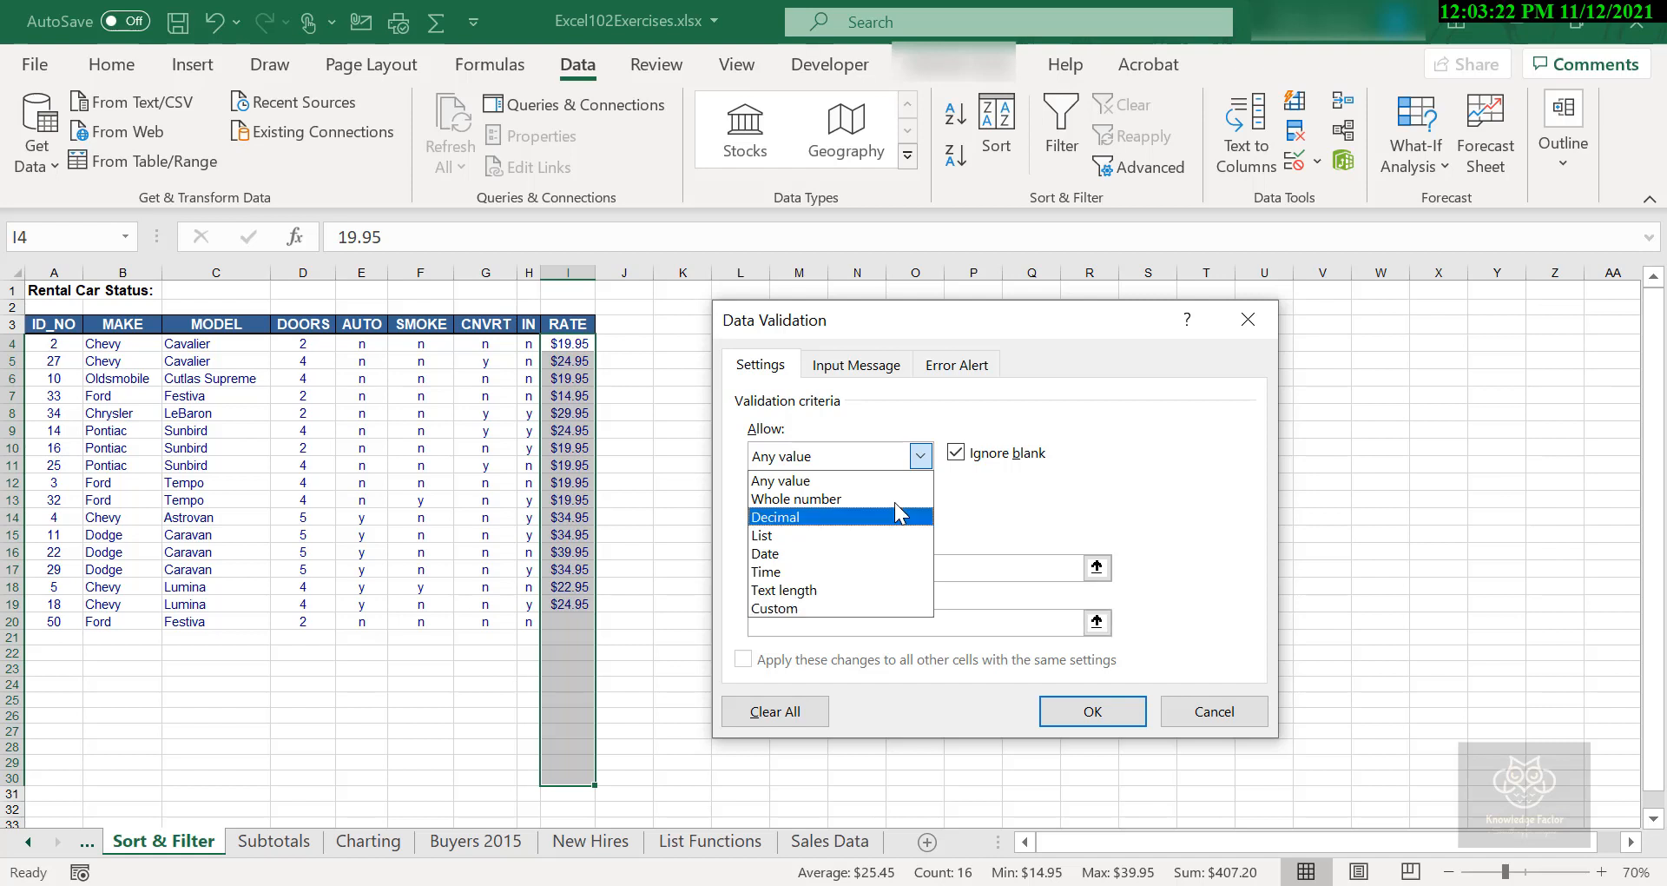
{"action": "left_click", "coordinate": [851, 514]}
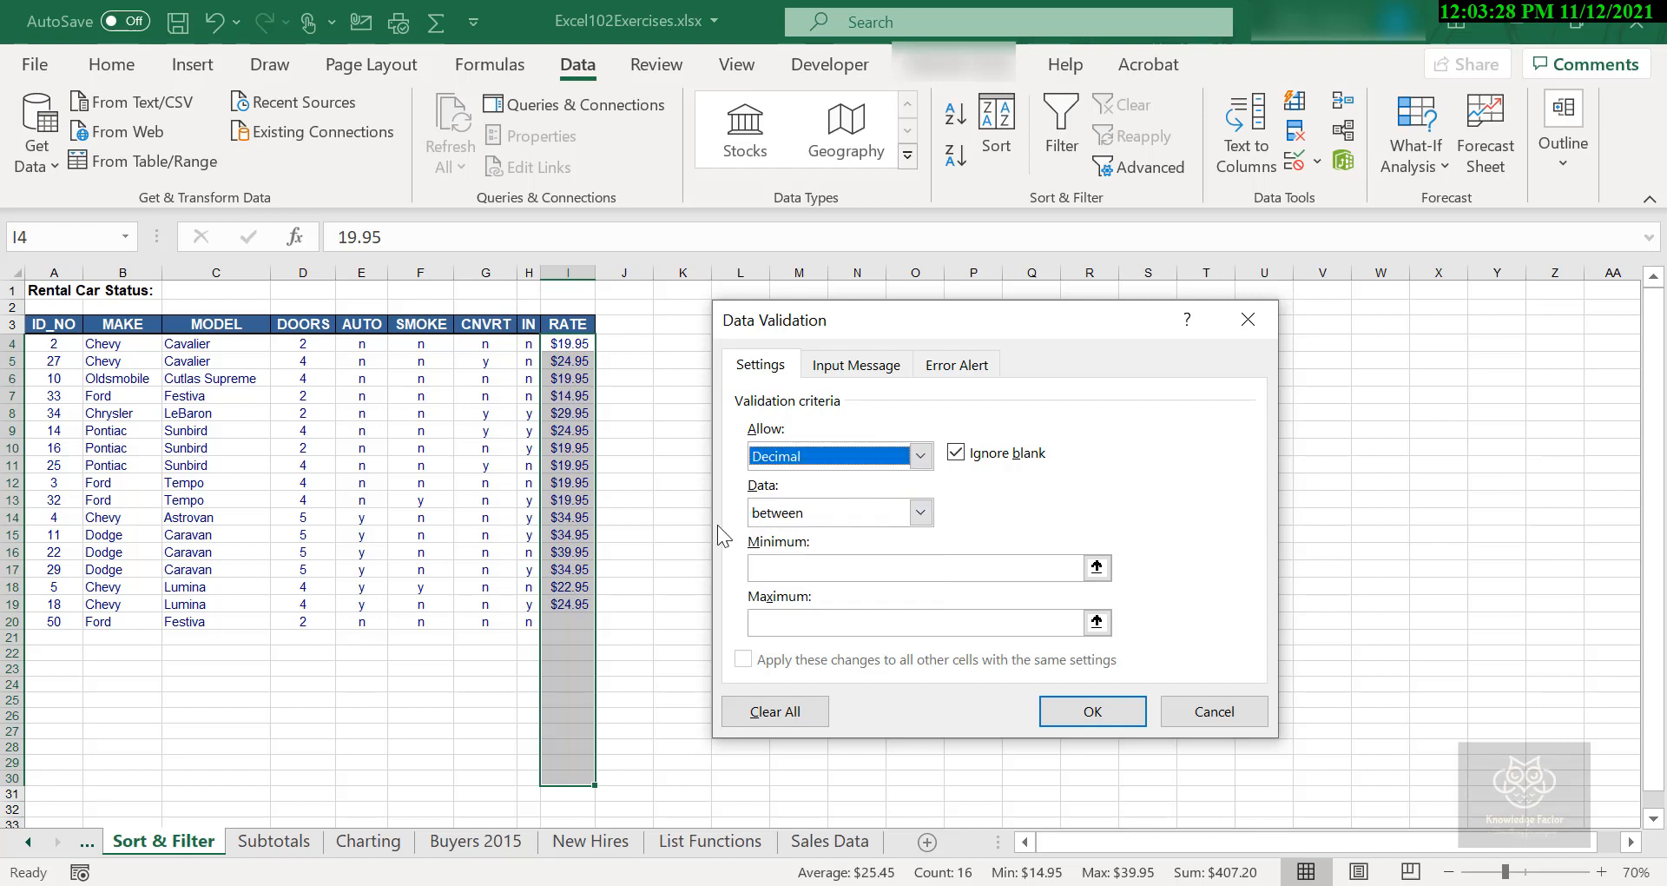
- Restrict the decimal rates to between a minimum of 14.95 and a maximum of 39.95, and apply the rule
{"action": "left_click", "coordinate": [920, 514]}
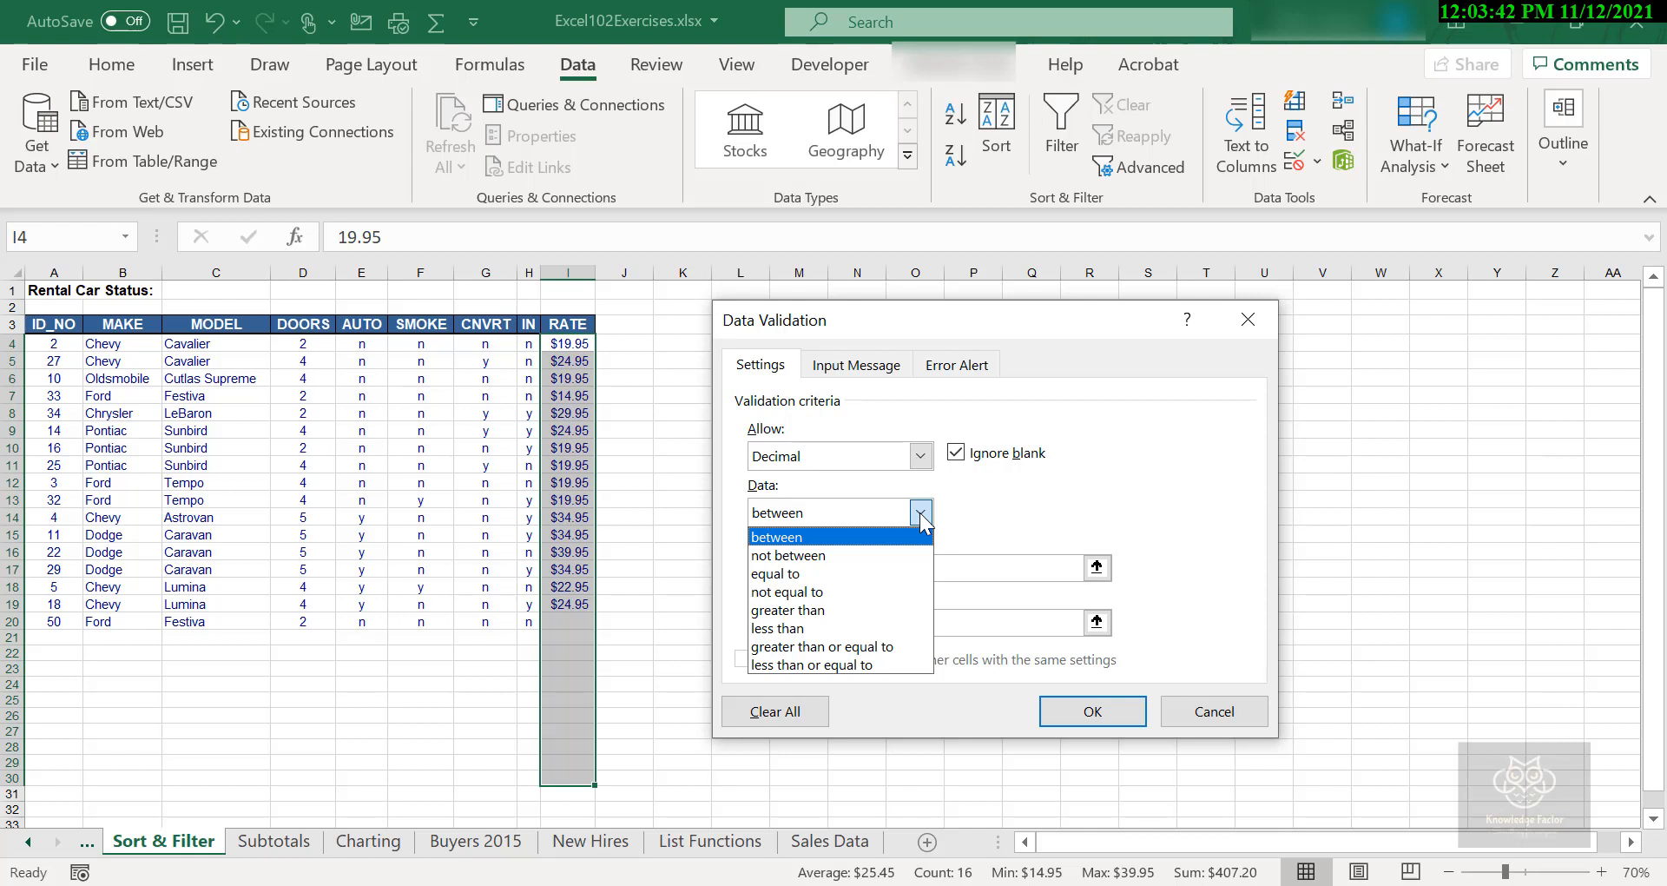
{"action": "left_click", "coordinate": [983, 517]}
{"action": "left_click", "coordinate": [908, 562]}
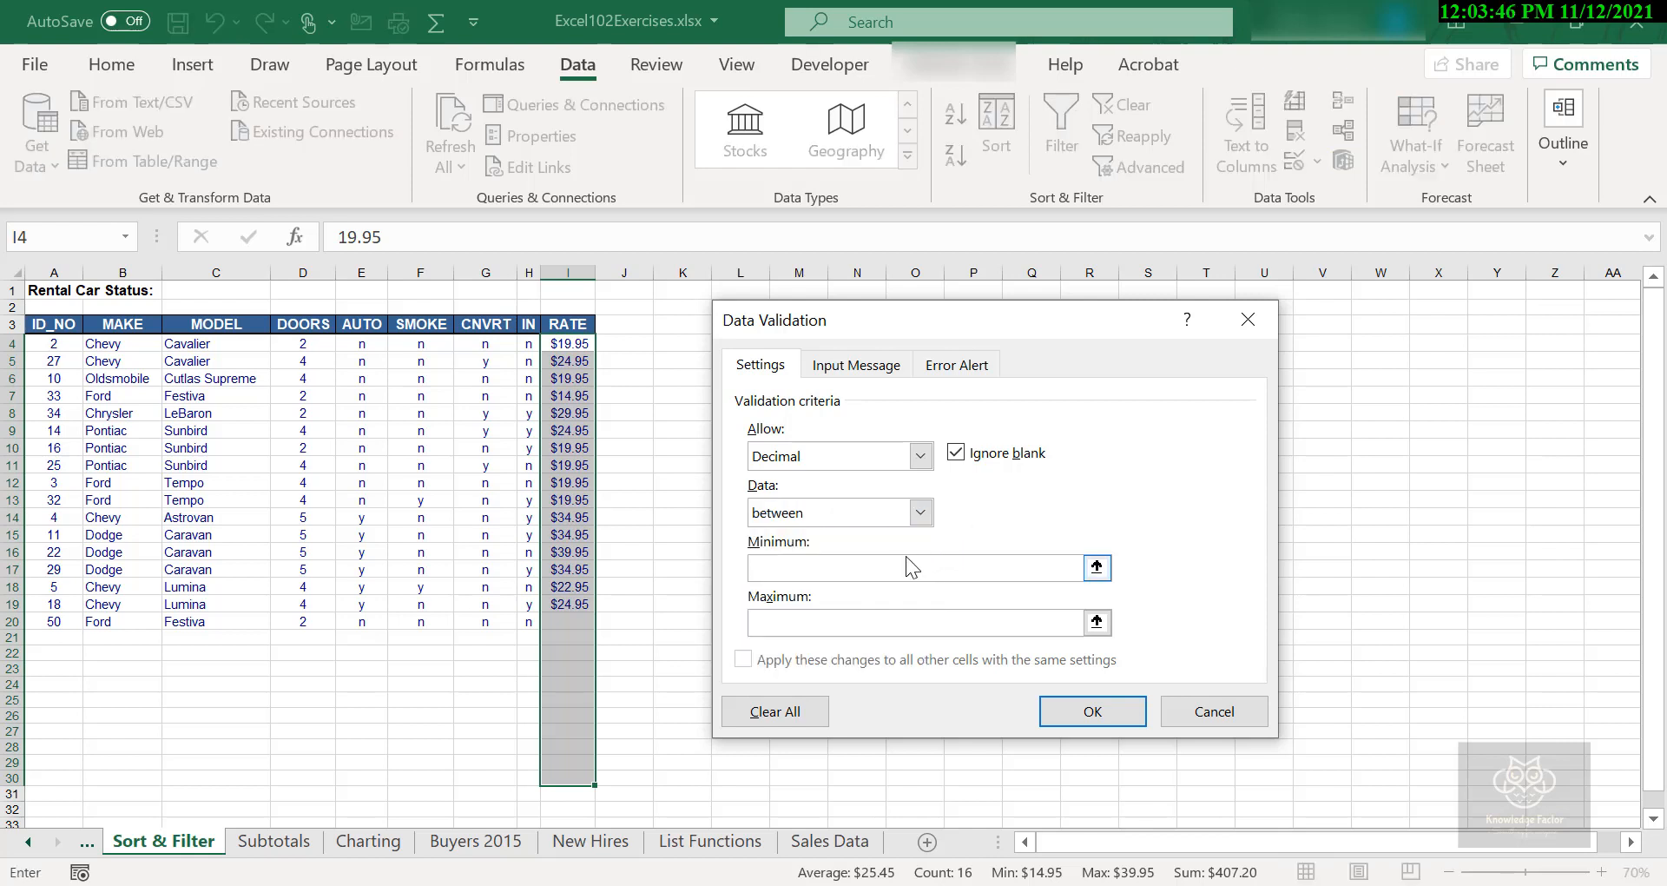
{"action": "type", "text": "14.95"}
{"action": "left_click", "coordinate": [938, 621]}
{"action": "type", "text": "39.95"}
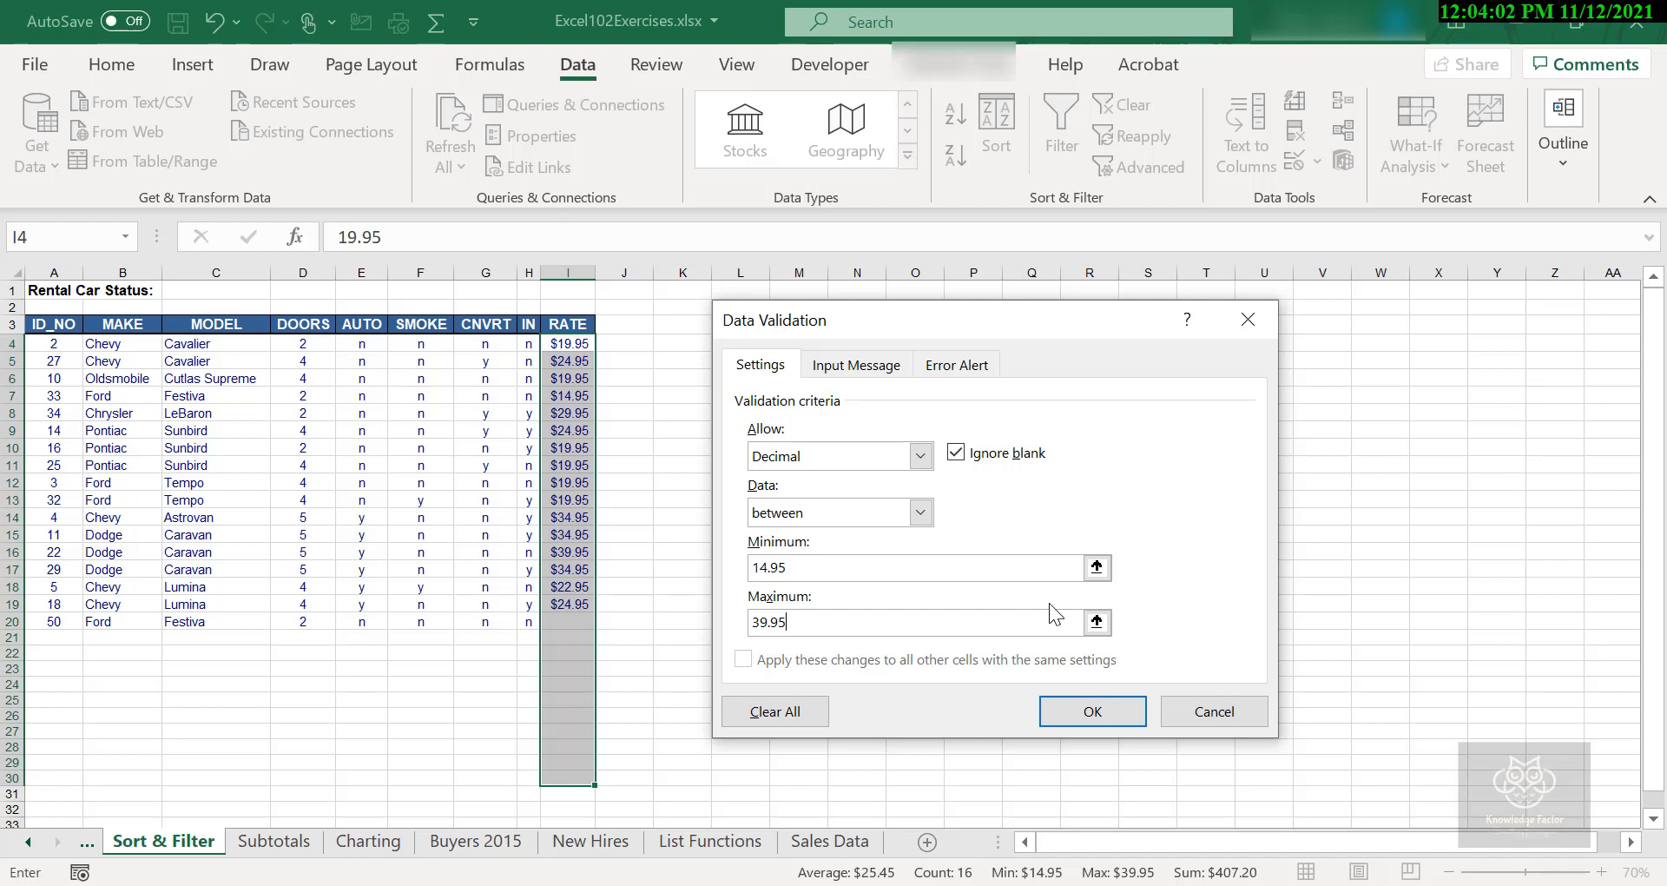
{"action": "left_click", "coordinate": [1104, 707]}
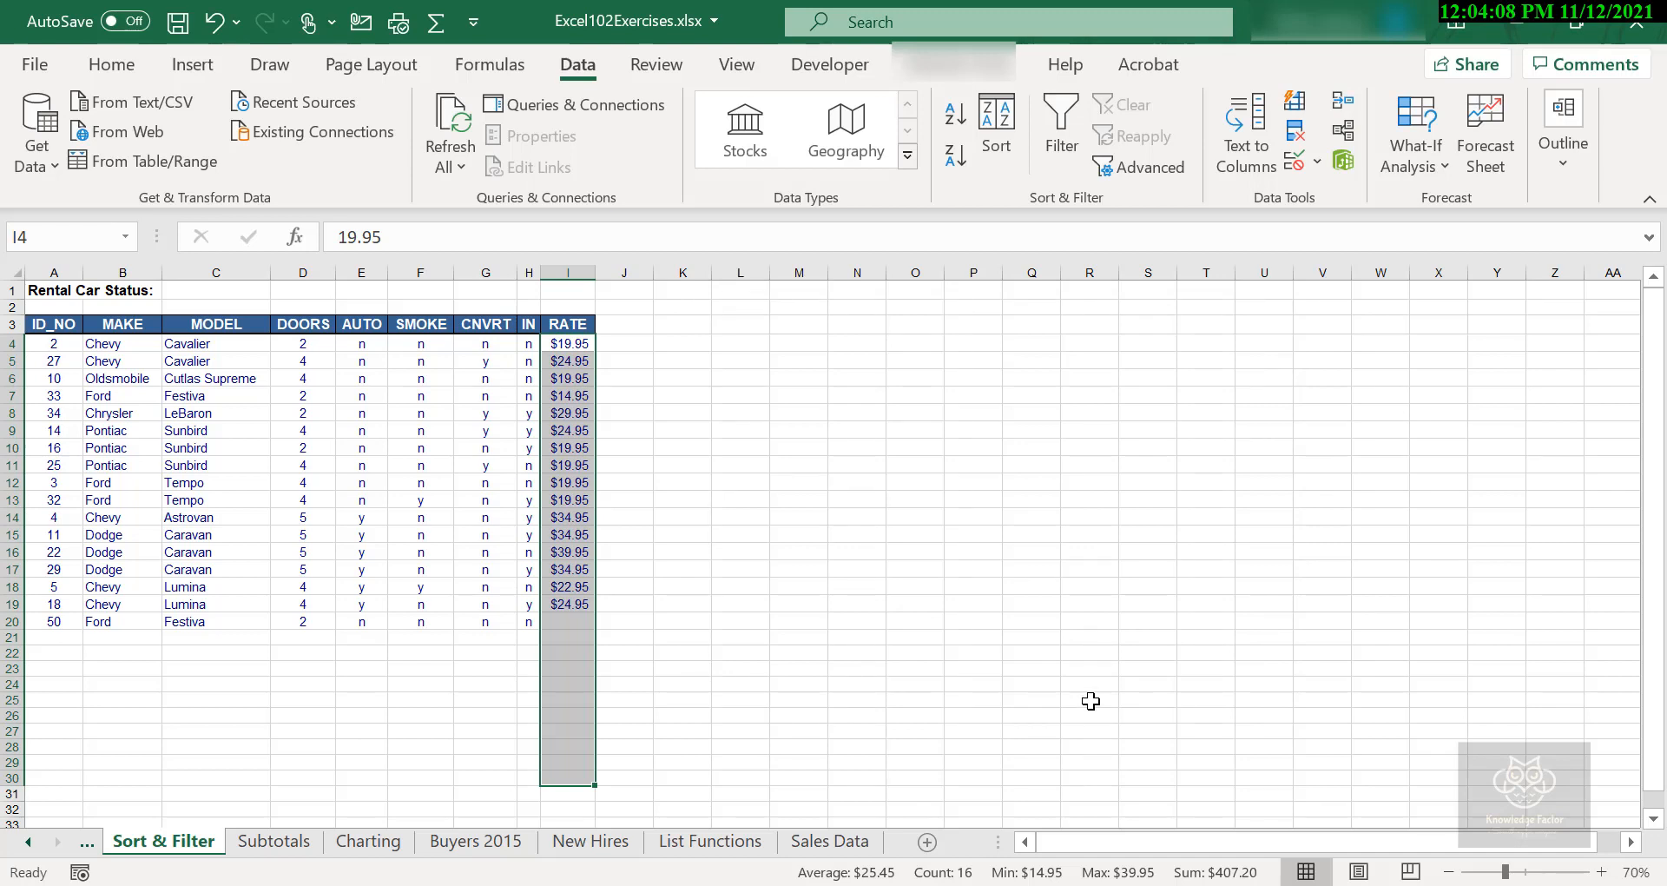
- Test the validation rule by trying to enter a rate of 44.95 in cell I20 for car 50
{"action": "left_click", "coordinate": [104, 569]}
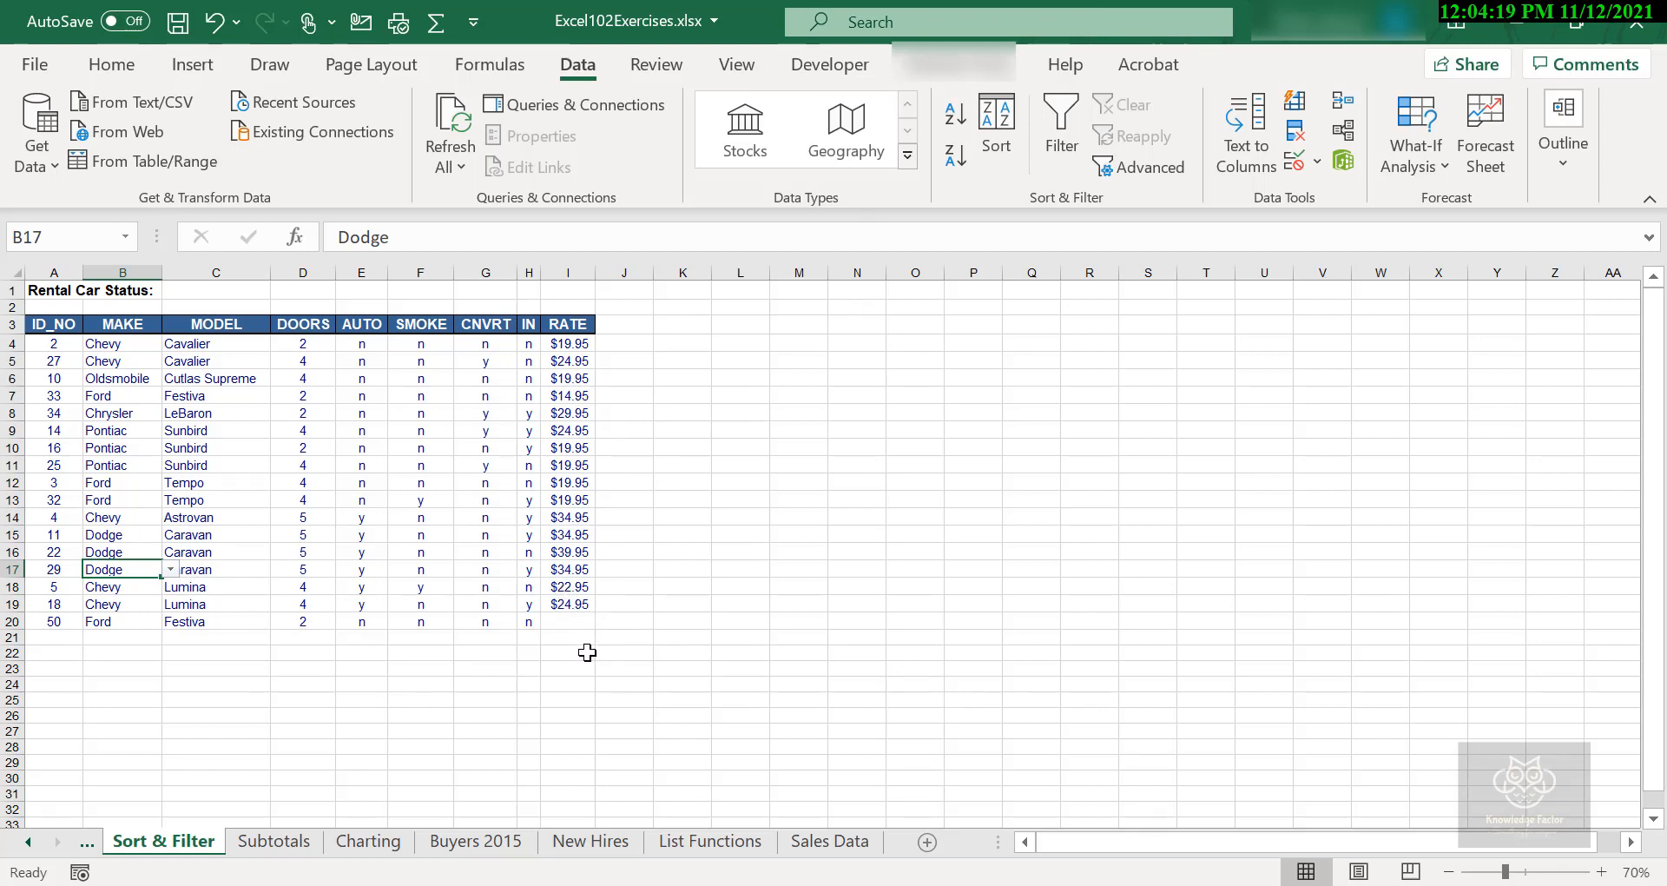
{"action": "left_click", "coordinate": [565, 635]}
{"action": "left_click", "coordinate": [570, 622]}
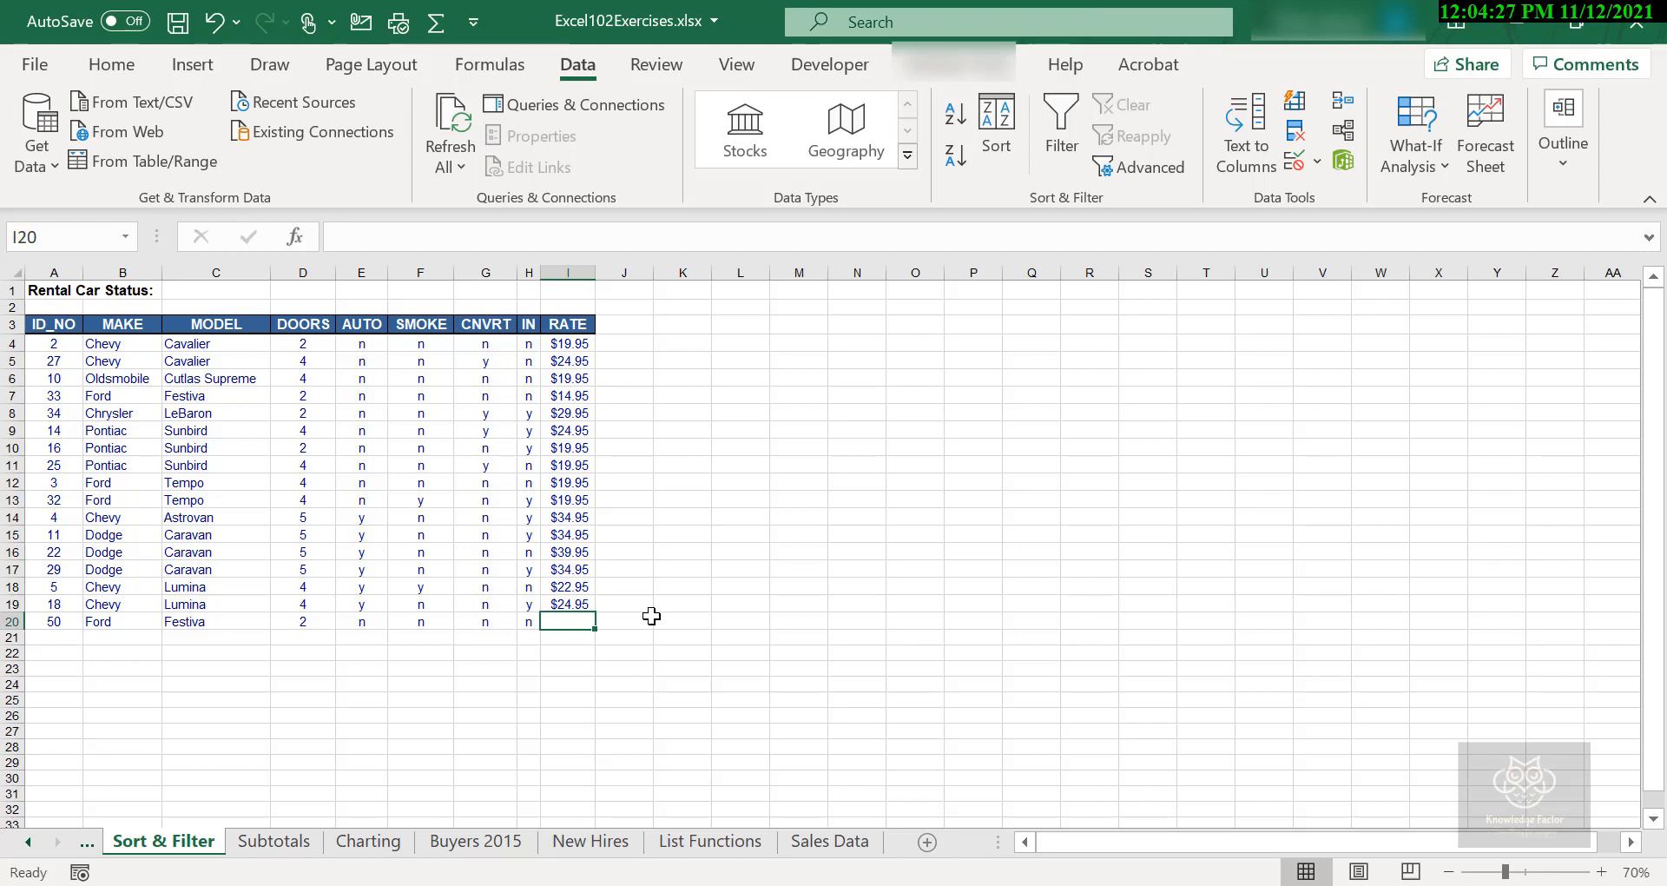
{"action": "type", "text": "44"}
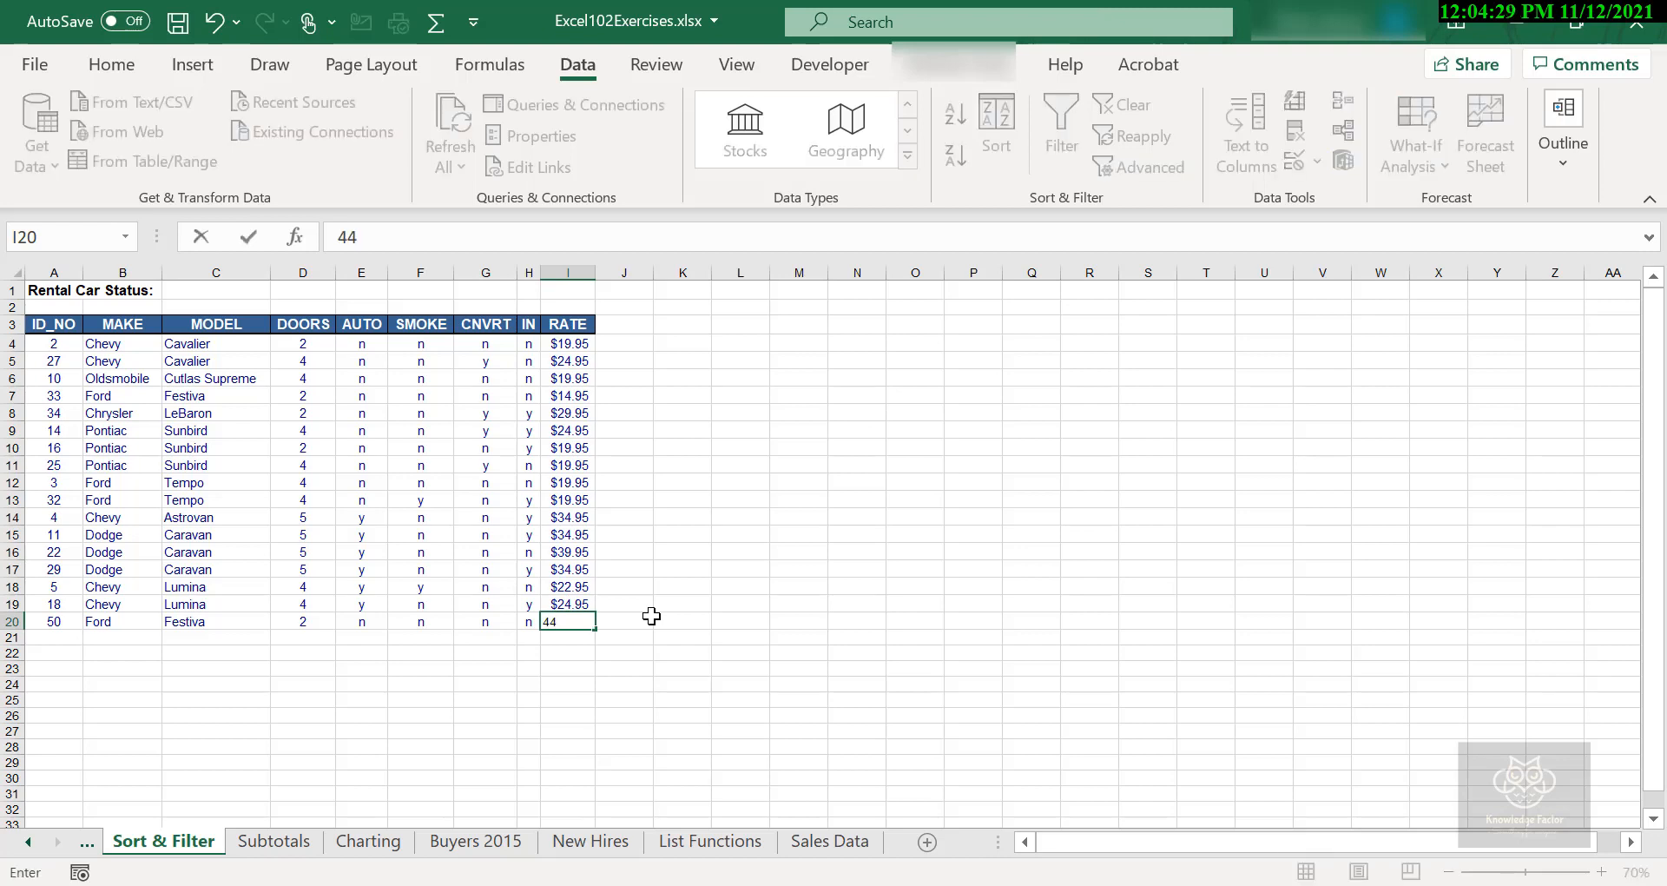
{"action": "type", "text": ".95"}
{"action": "key", "text": "Return"}
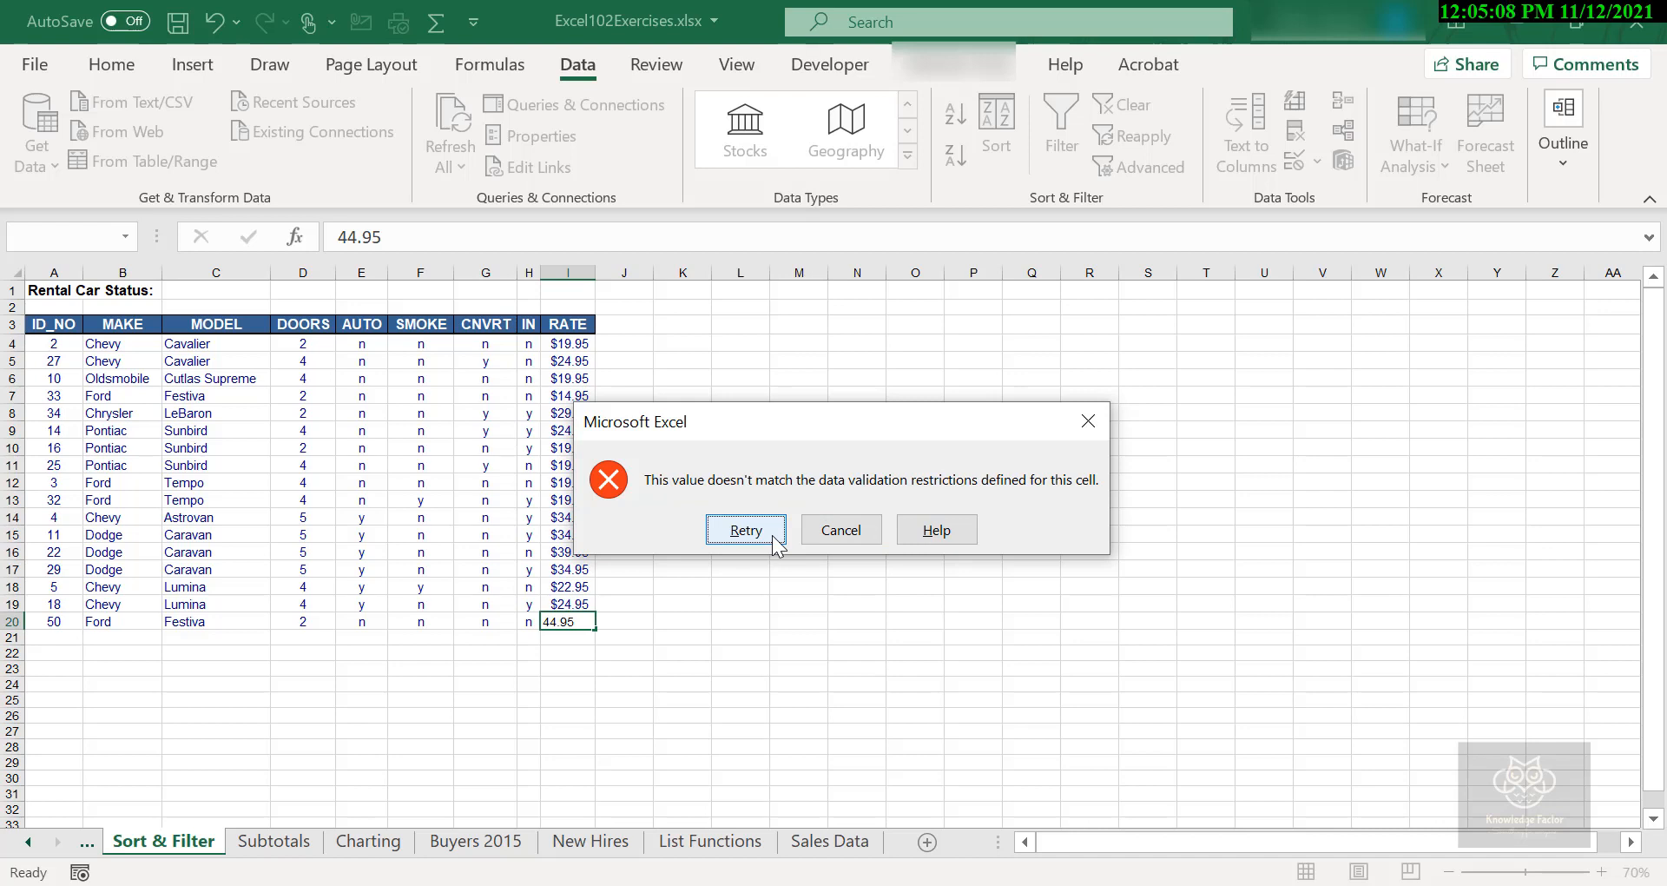
- Retry the entry in cell I20, setting the rate for car 50 to 39.95
{"action": "left_click", "coordinate": [773, 535]}
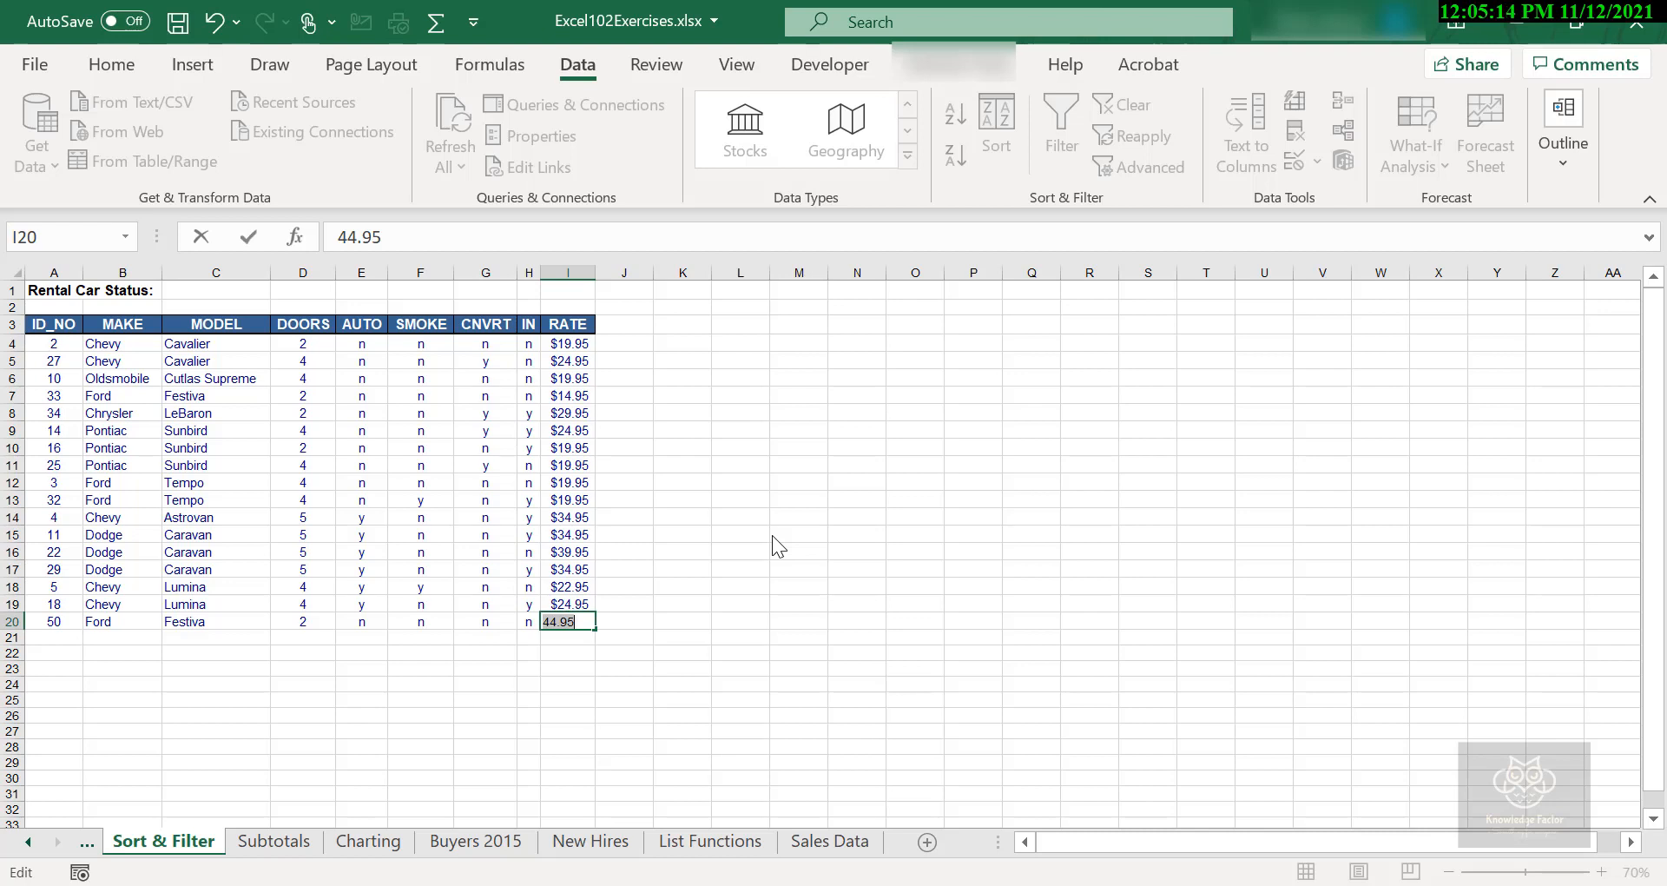
{"action": "type", "text": "39.95"}
{"action": "key", "text": "Return"}
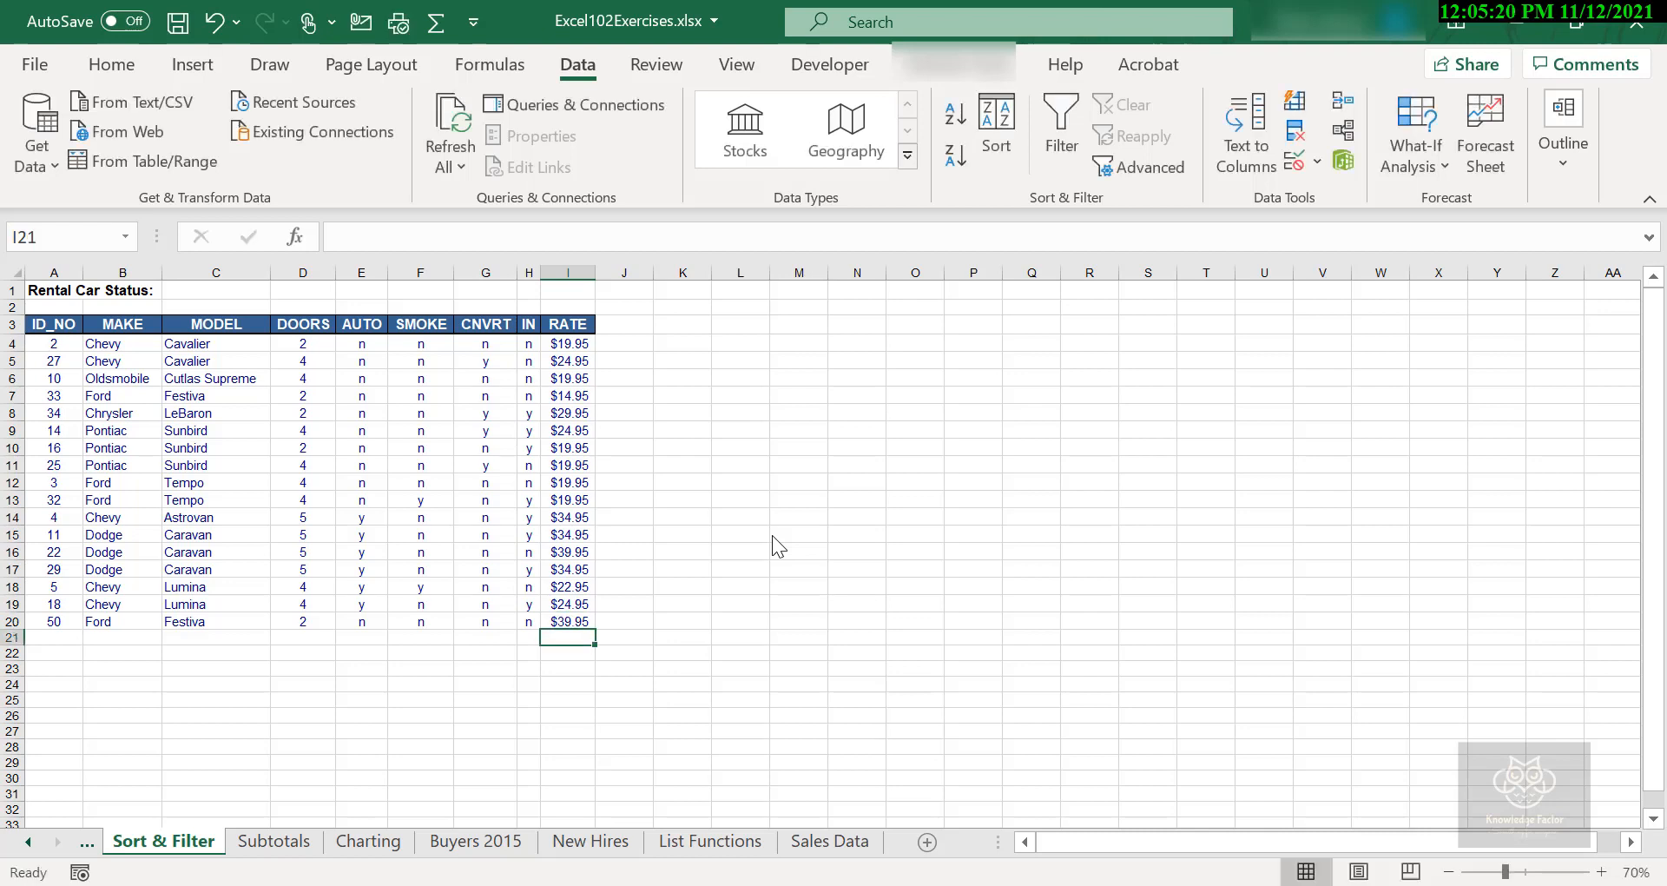